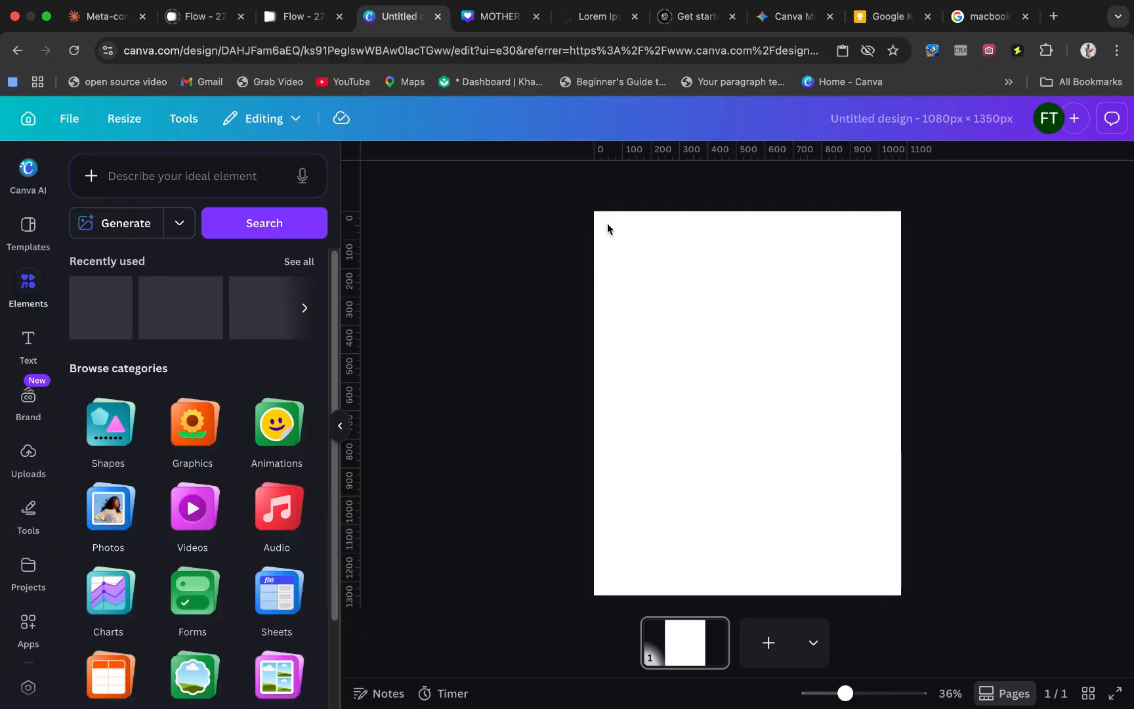
Turn on the rulers and place three horizontal guides across the page's upper half, the topmost at about 41 px
key(shift)
key(shift+r)
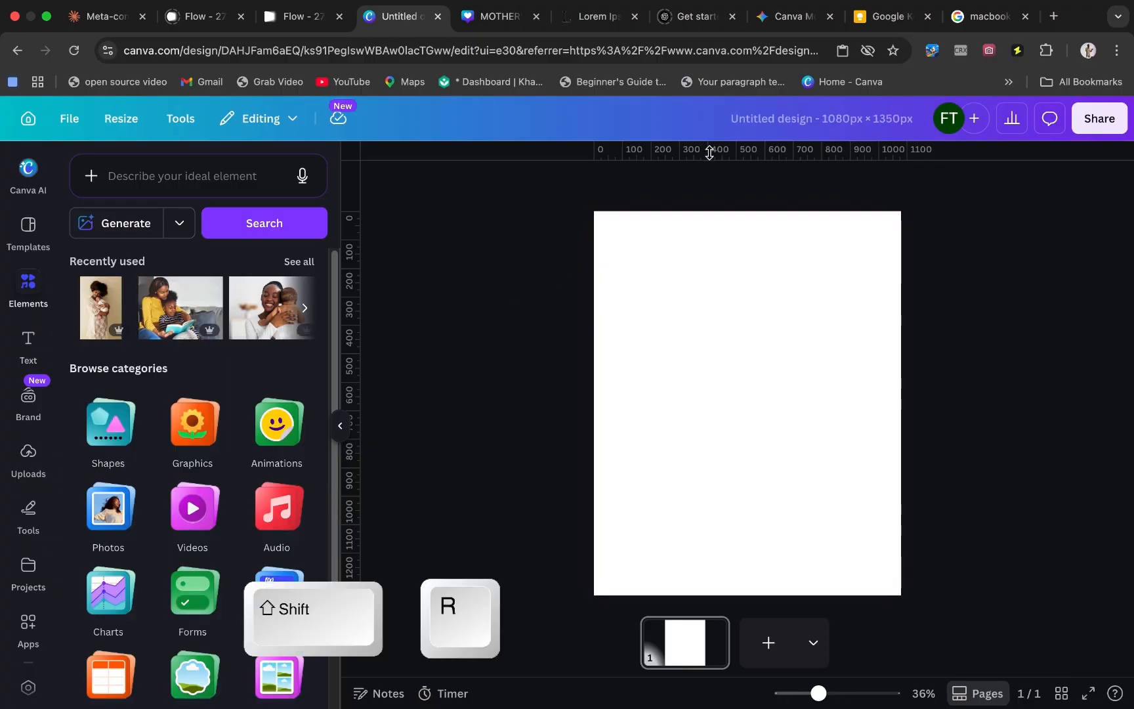
drag(707, 148, 707, 223)
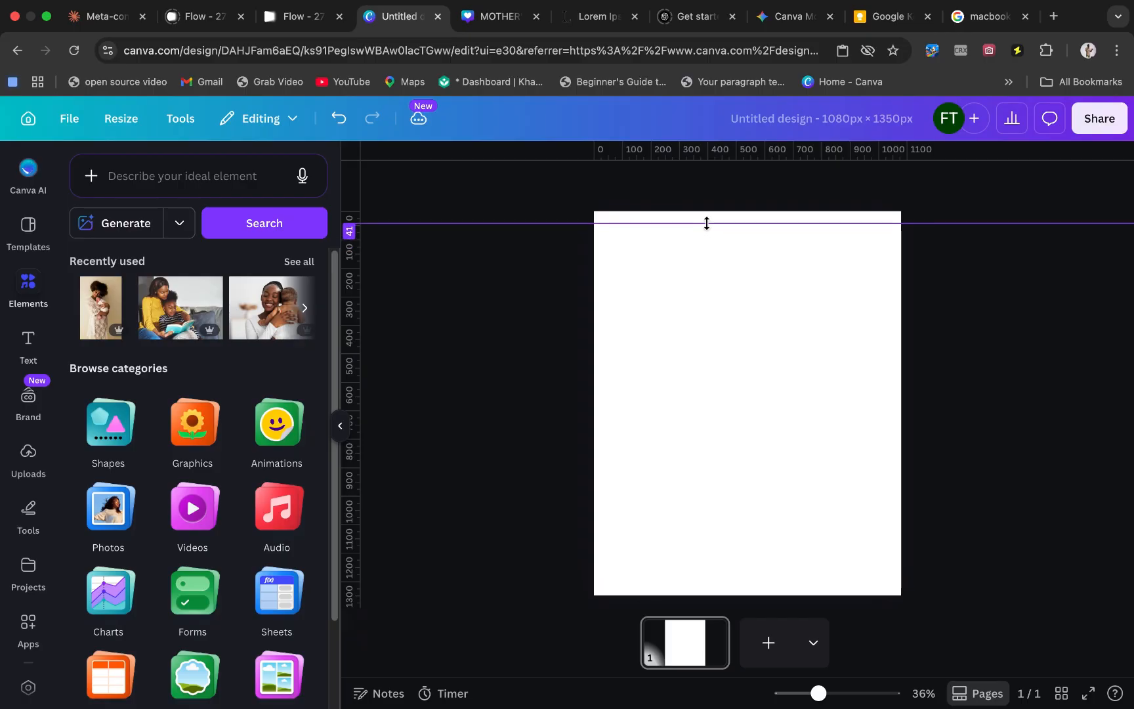
drag(697, 149, 704, 268)
drag(702, 149, 744, 389)
Place four vertical guides across the page's right half, the outermost at about 875 px
drag(349, 311, 775, 344)
drag(365, 341, 790, 348)
drag(354, 338, 842, 318)
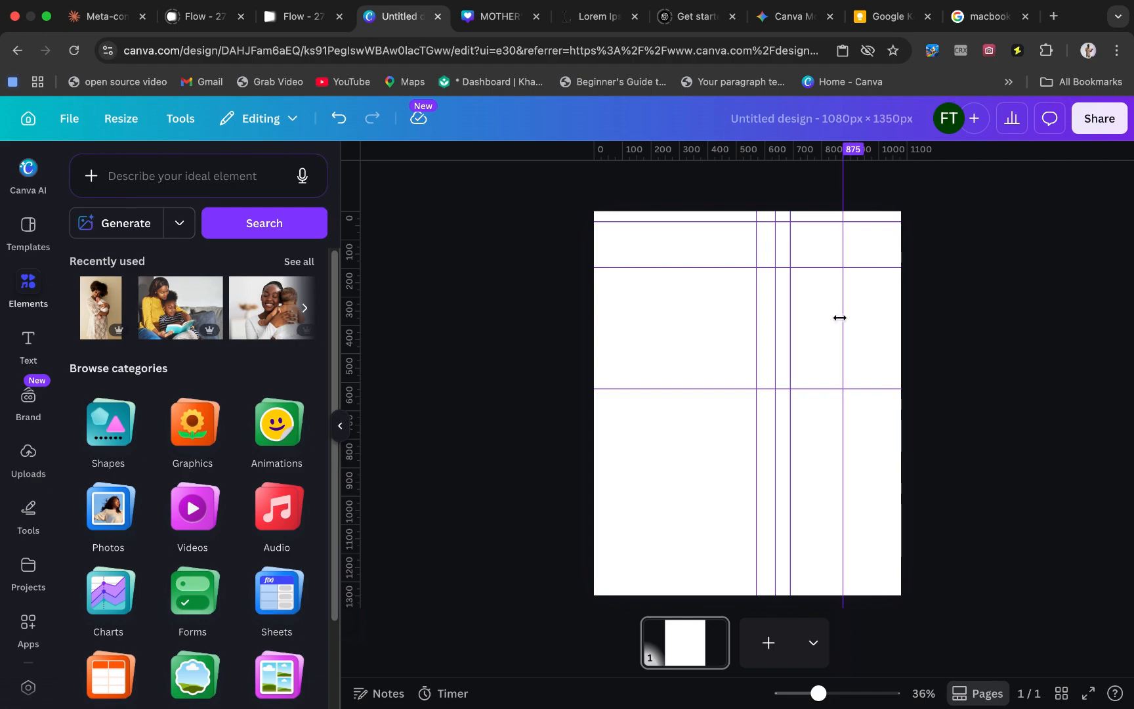
Find a soft multicolour photo with the search "pastel watercolor background" and enlarge it from its centre to cover the whole page
scroll(28, 529, down, 3)
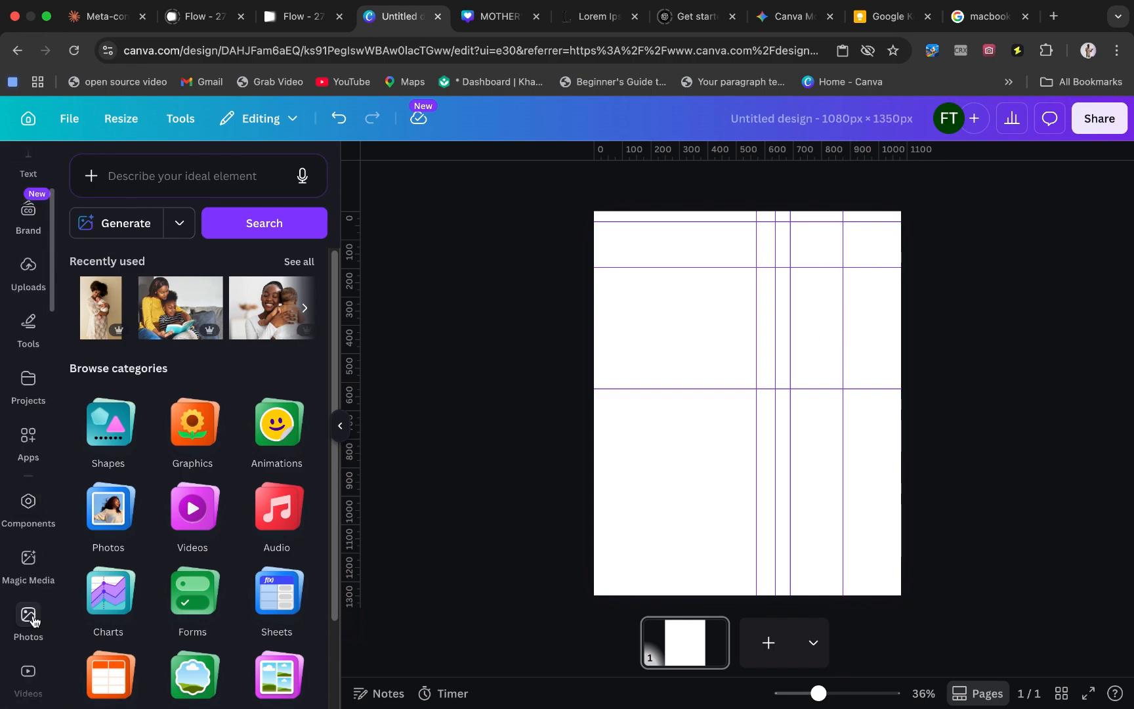
click(28, 617)
click(202, 190)
text(pastel w)
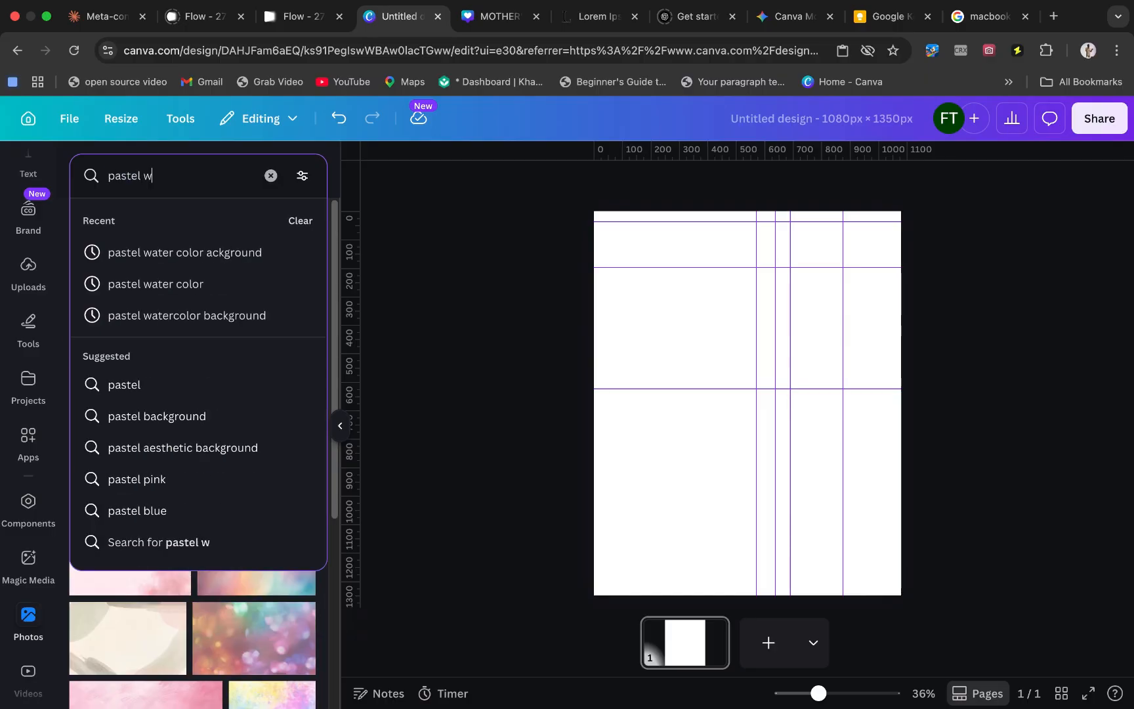
text(atercolor background)
key(Return)
click(129, 289)
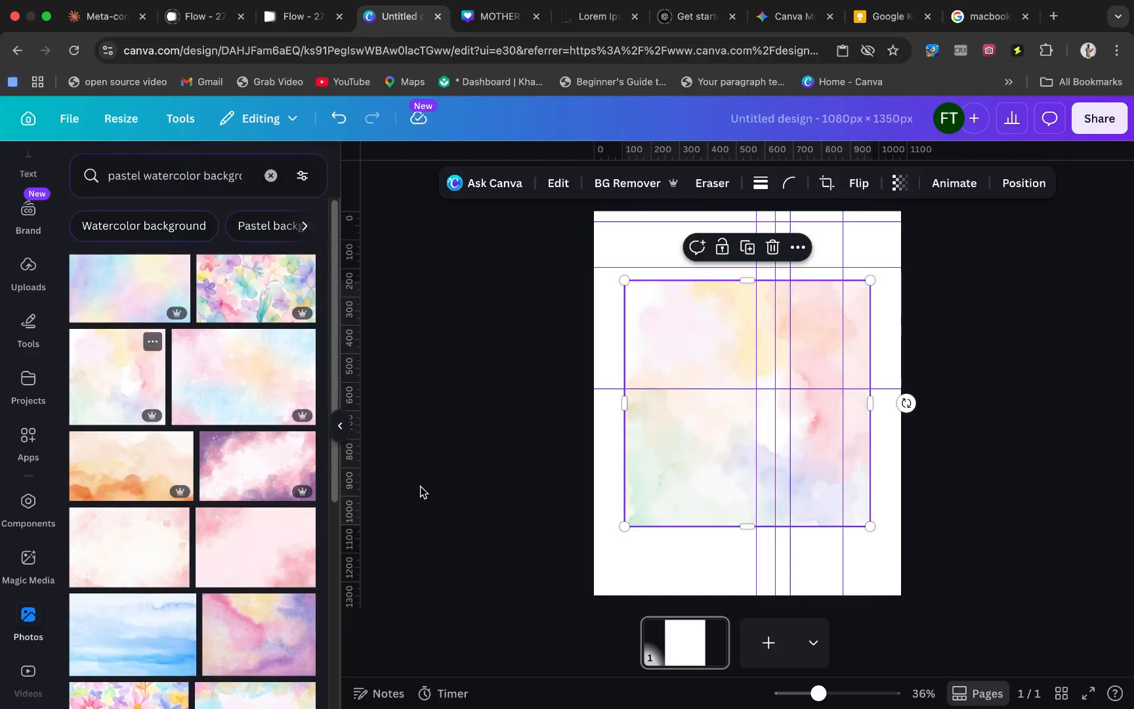
drag(625, 525, 526, 611)
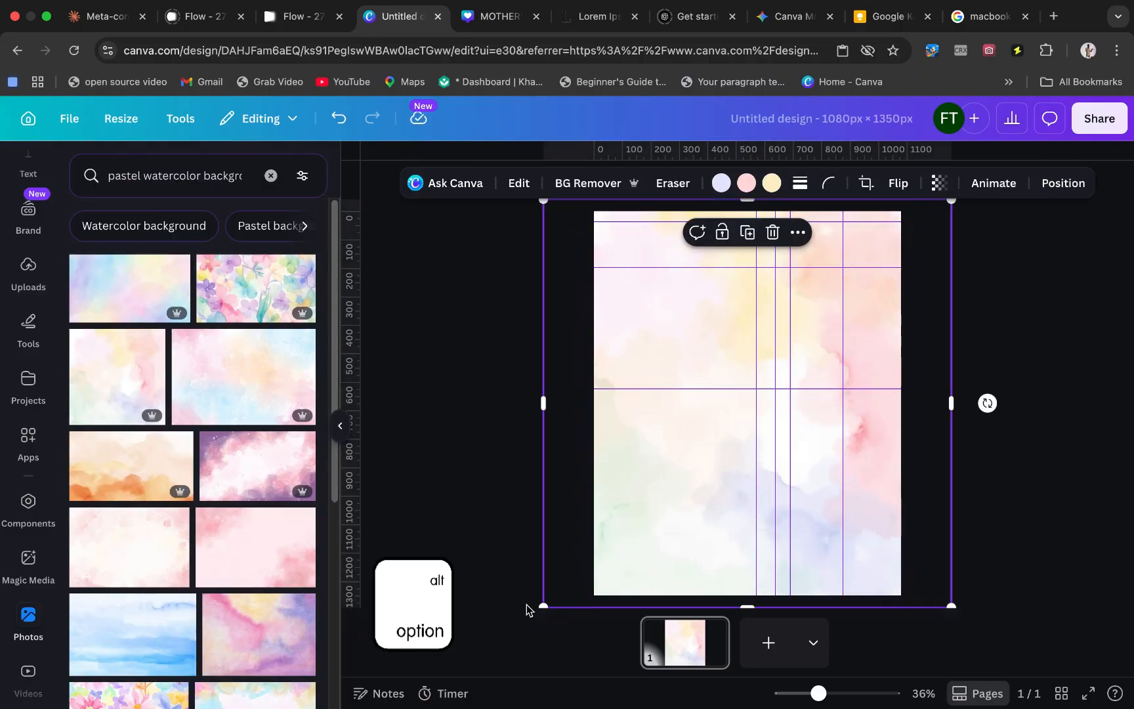
Search the photos for "mother and her child" and add the one of a smiling mother in white hugging her baby
click(156, 177)
triple_click(157, 177)
text(mother)
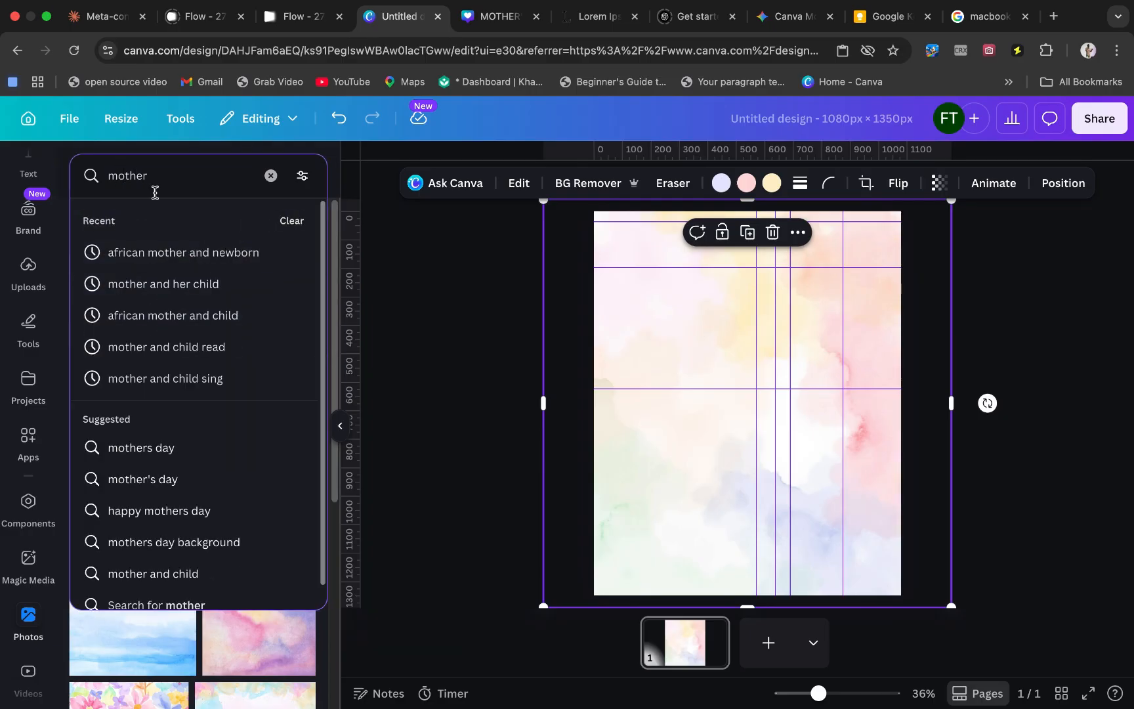
click(166, 284)
click(220, 301)
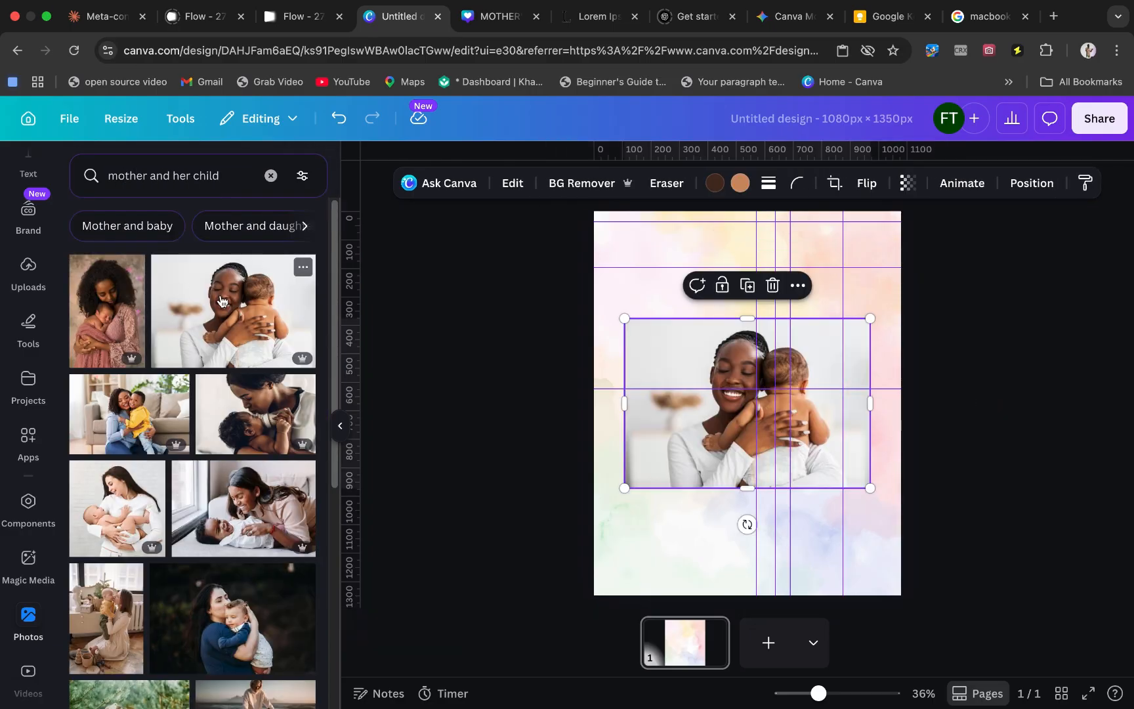
Remove the background of the mother and baby photo and flip it horizontally
click(560, 189)
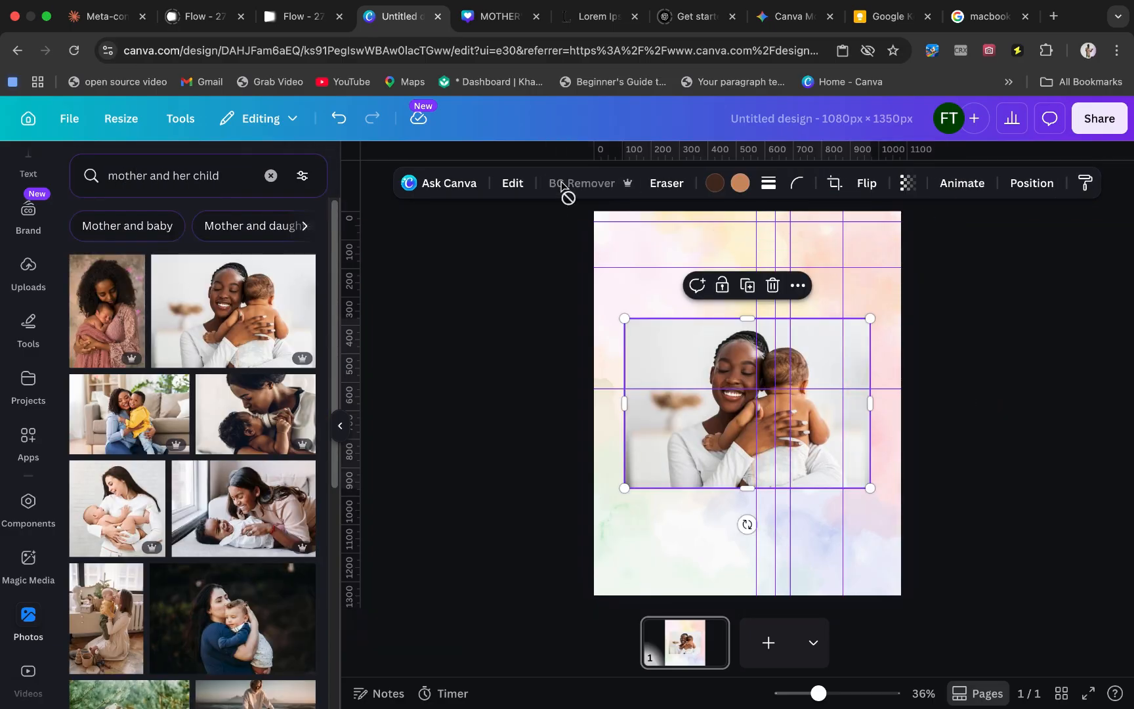
click(866, 183)
click(853, 224)
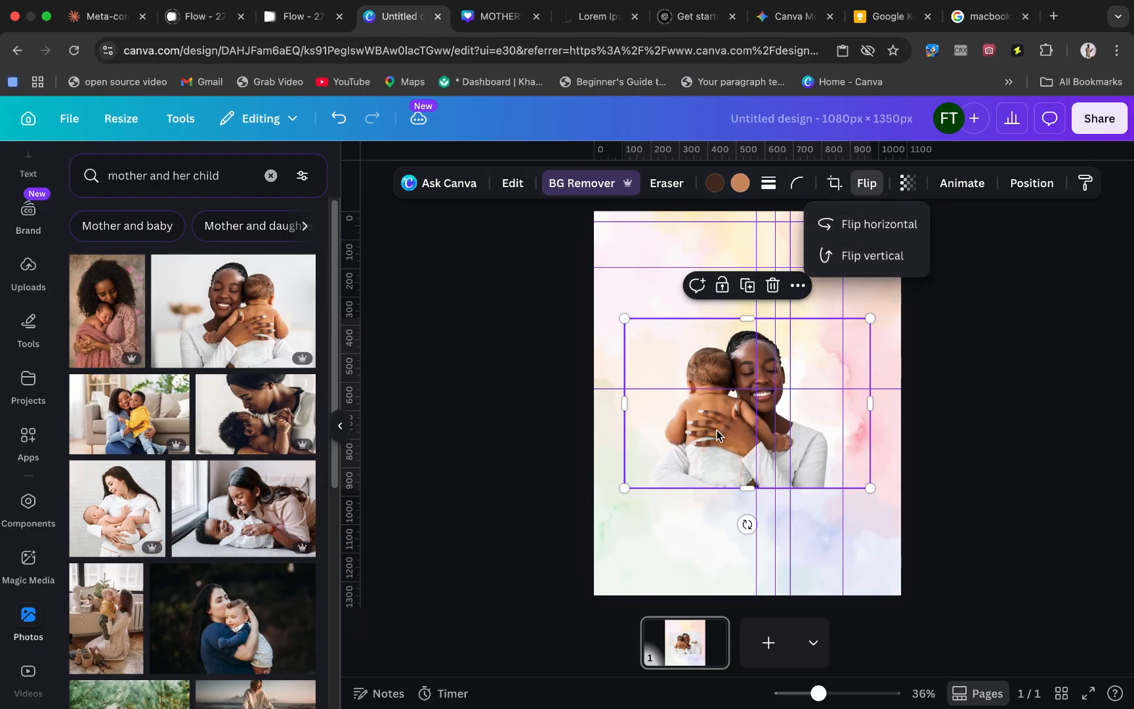
Enlarge the mother and baby cutout and position it in the page's lower right corner, its top near the lowest horizontal guide
drag(717, 430, 745, 498)
drag(653, 556, 625, 579)
drag(682, 525, 724, 544)
drag(967, 387, 986, 371)
drag(729, 441, 757, 437)
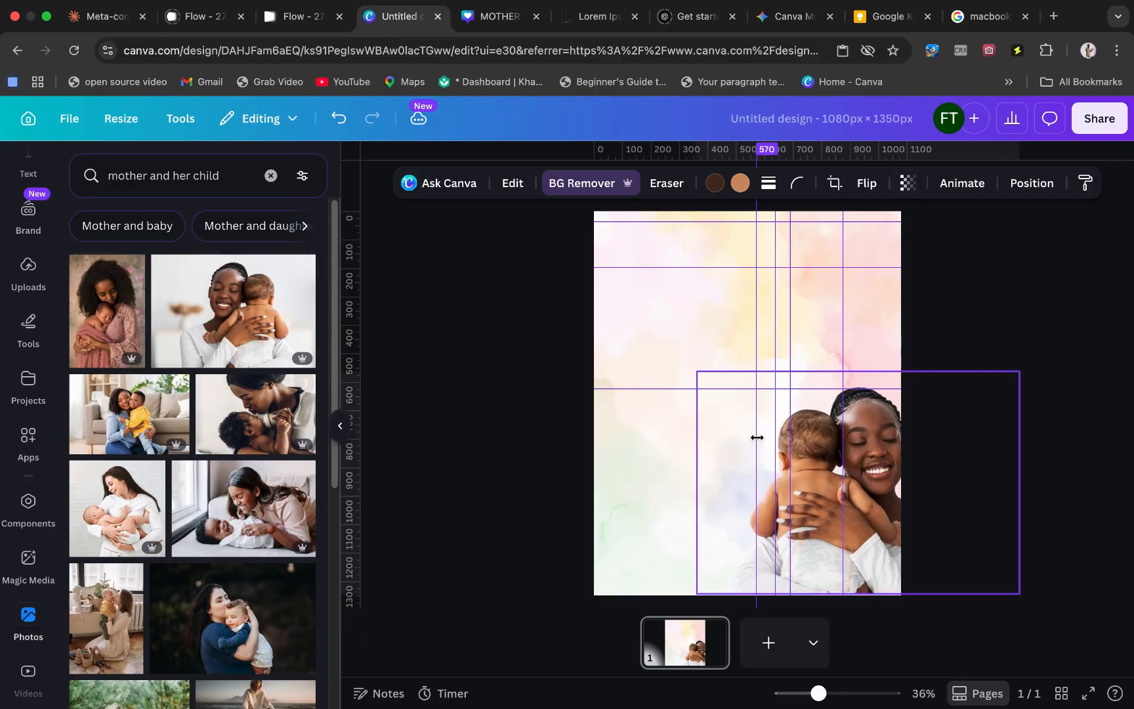
Search the photos for "mom teaching daughter to read" and add the one of a mother in yellow reading with her child
click(148, 176)
text(mom)
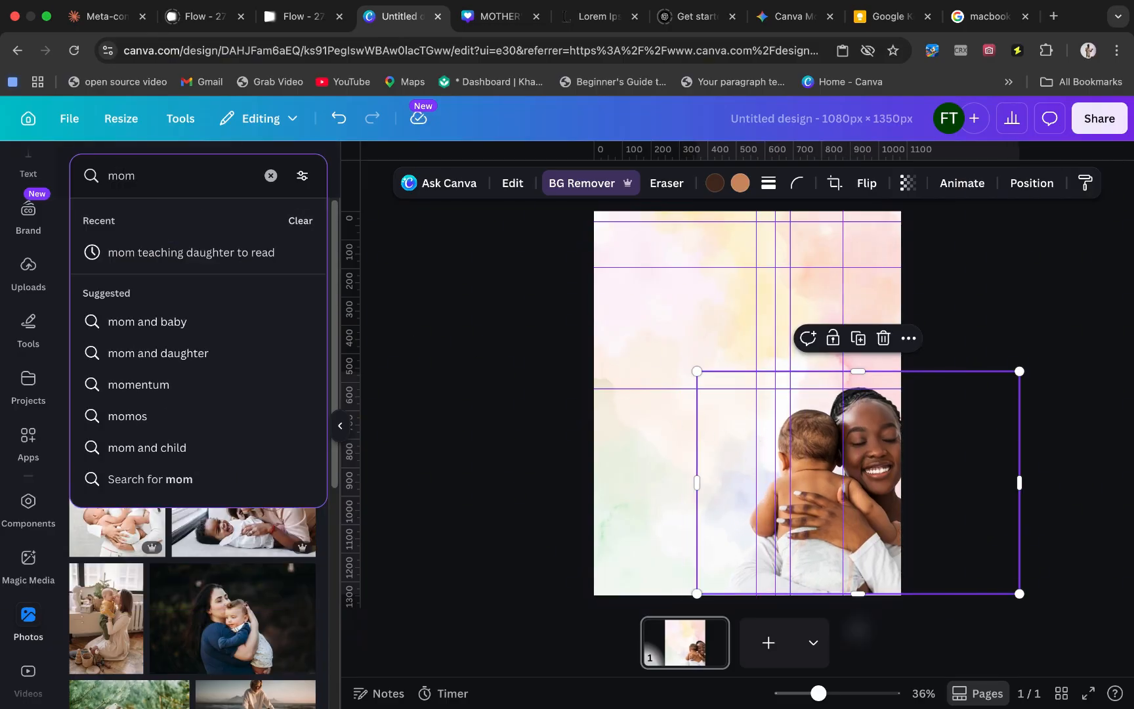
click(147, 257)
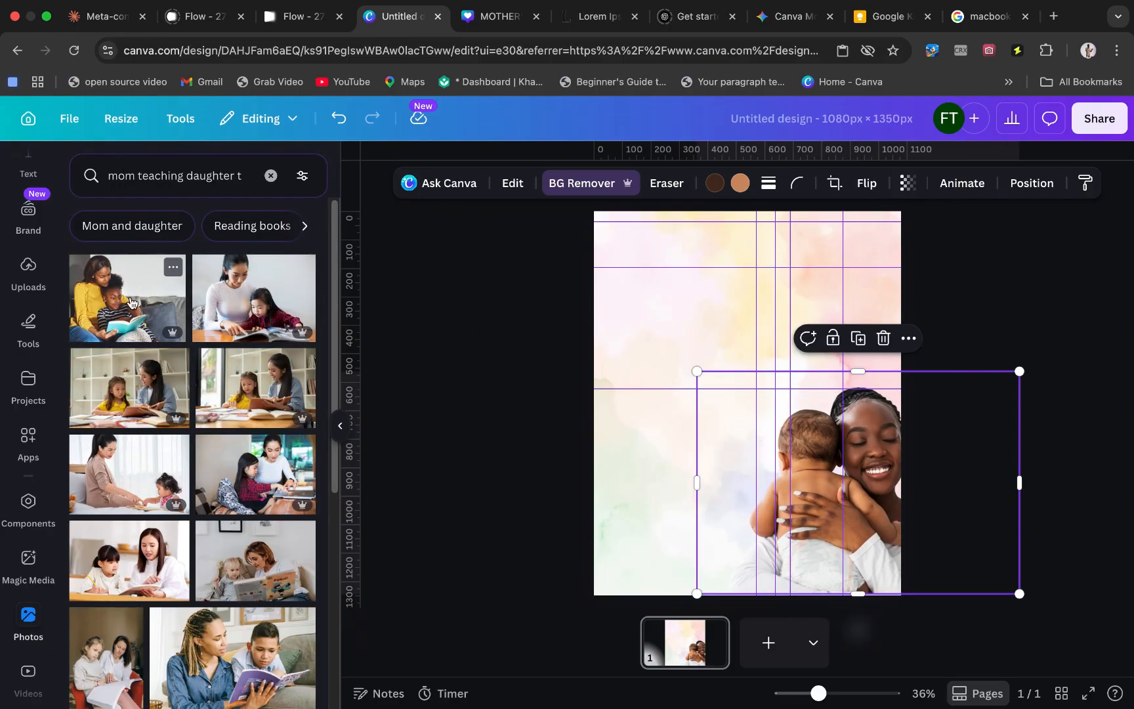
click(130, 302)
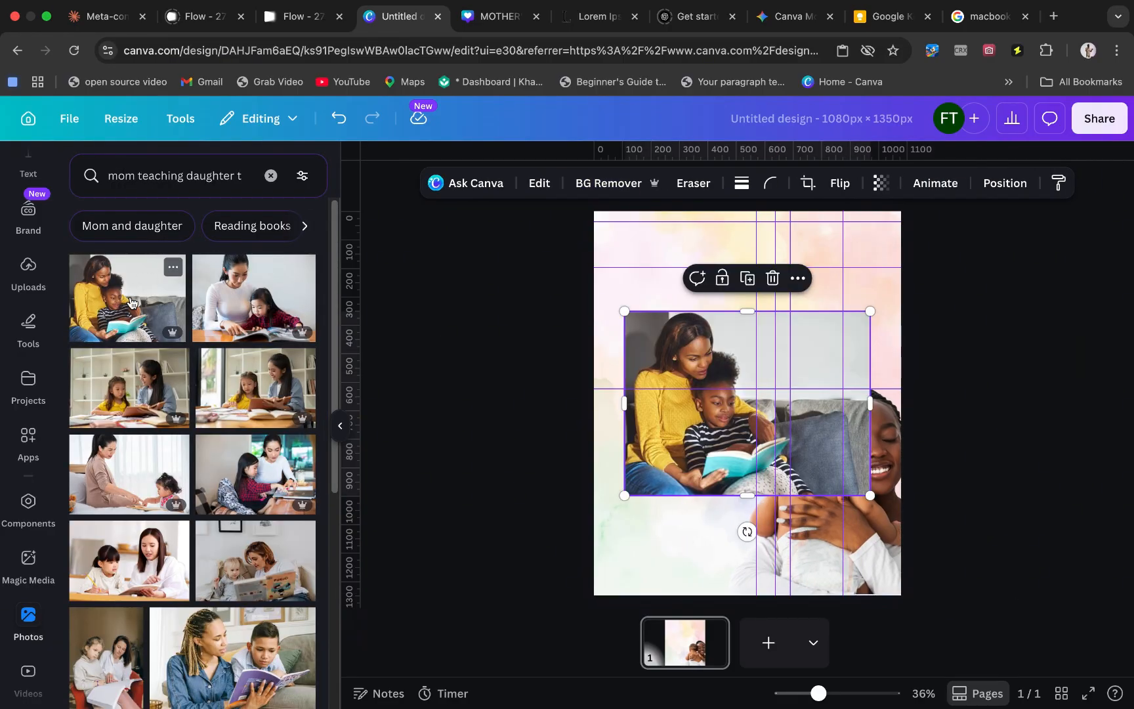
Remove the background of the reading mother and child photo and flip it horizontally
click(581, 183)
click(946, 183)
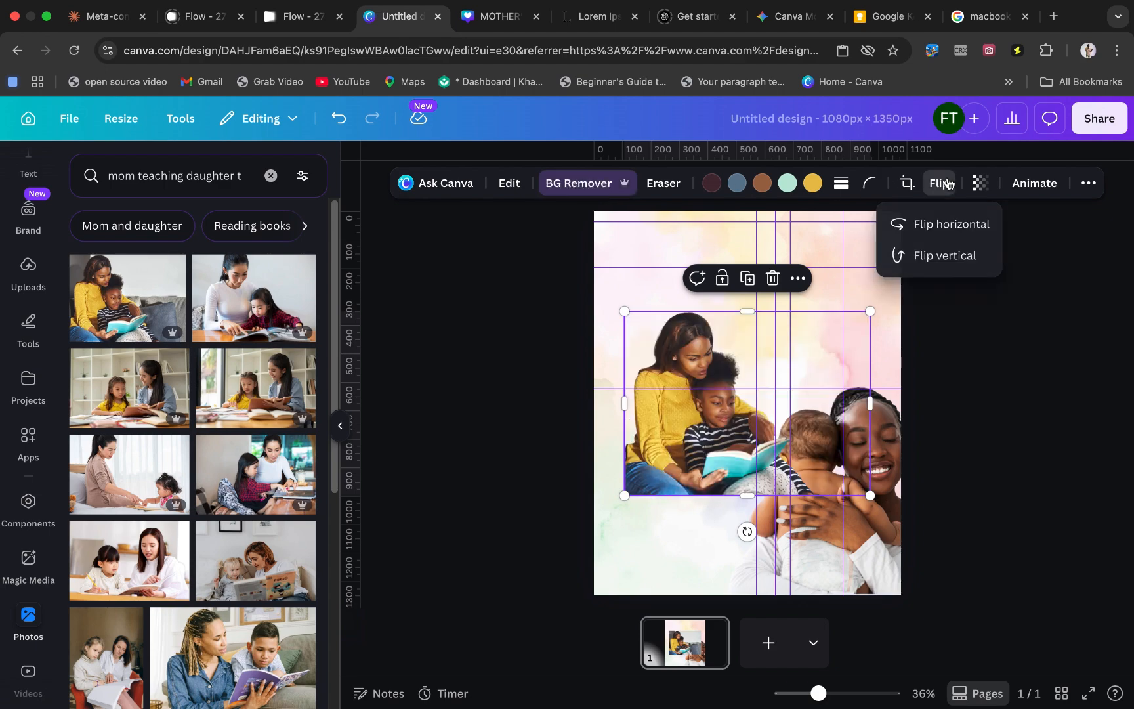
click(937, 225)
Move the reading cutout to the page's right edge below the second horizontal guide and send it behind the mother and baby
key(super+bracketleft)
drag(825, 353, 886, 319)
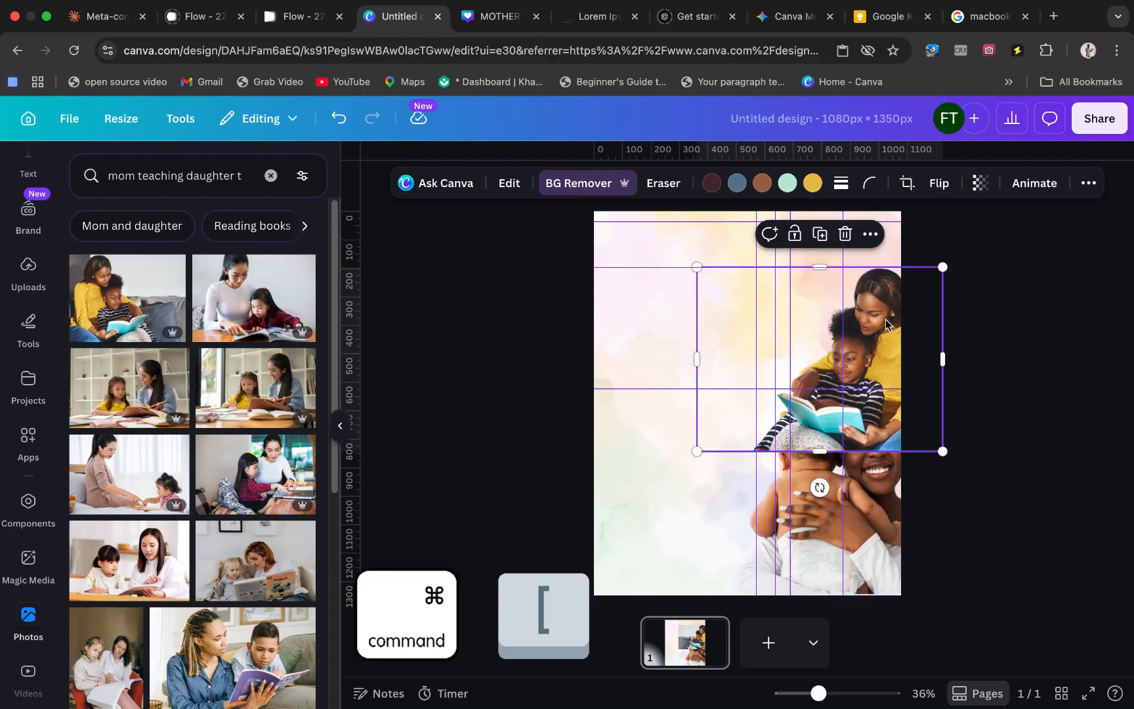
key(super+bracketleft)
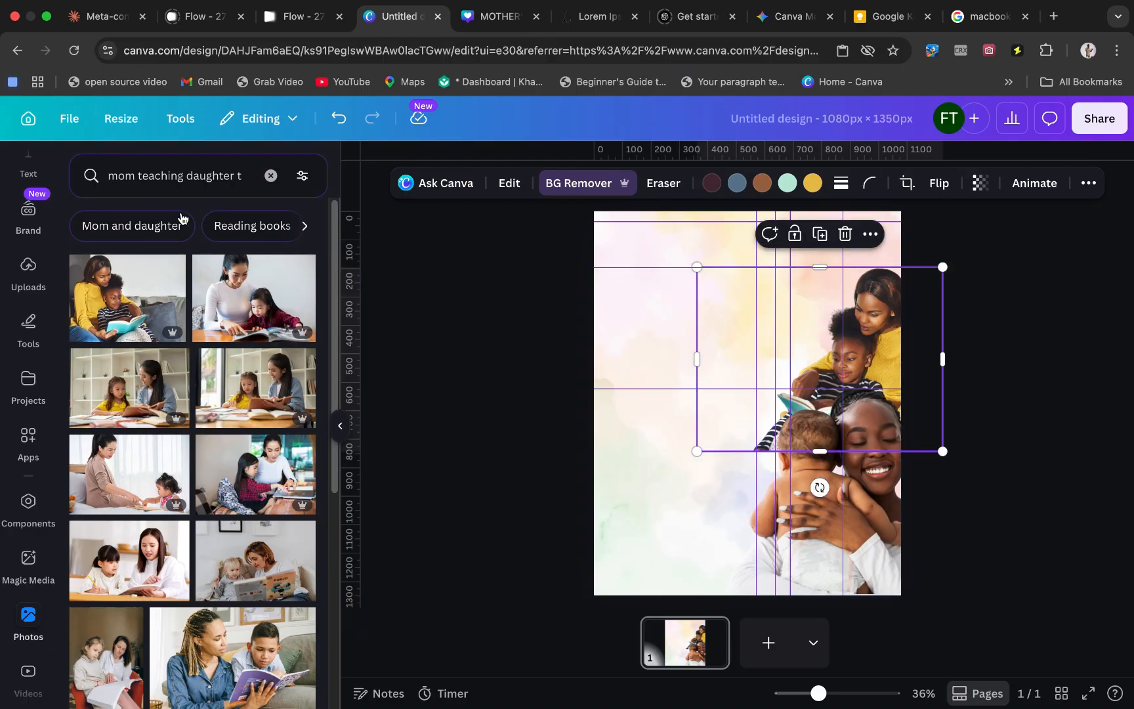
Search the photos for "african mother and newborn" and add the one of a standing mother in a lace dress
double_click(209, 176)
key(super+a)
text(afr)
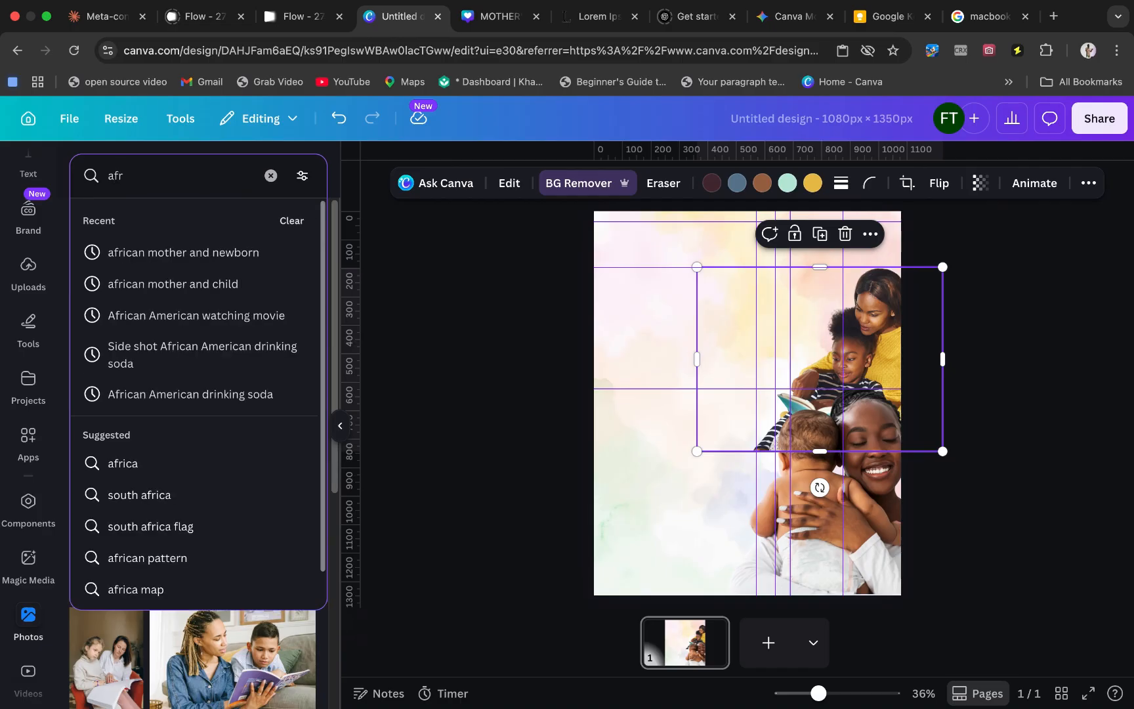
click(165, 253)
scroll(167, 554, down, 5)
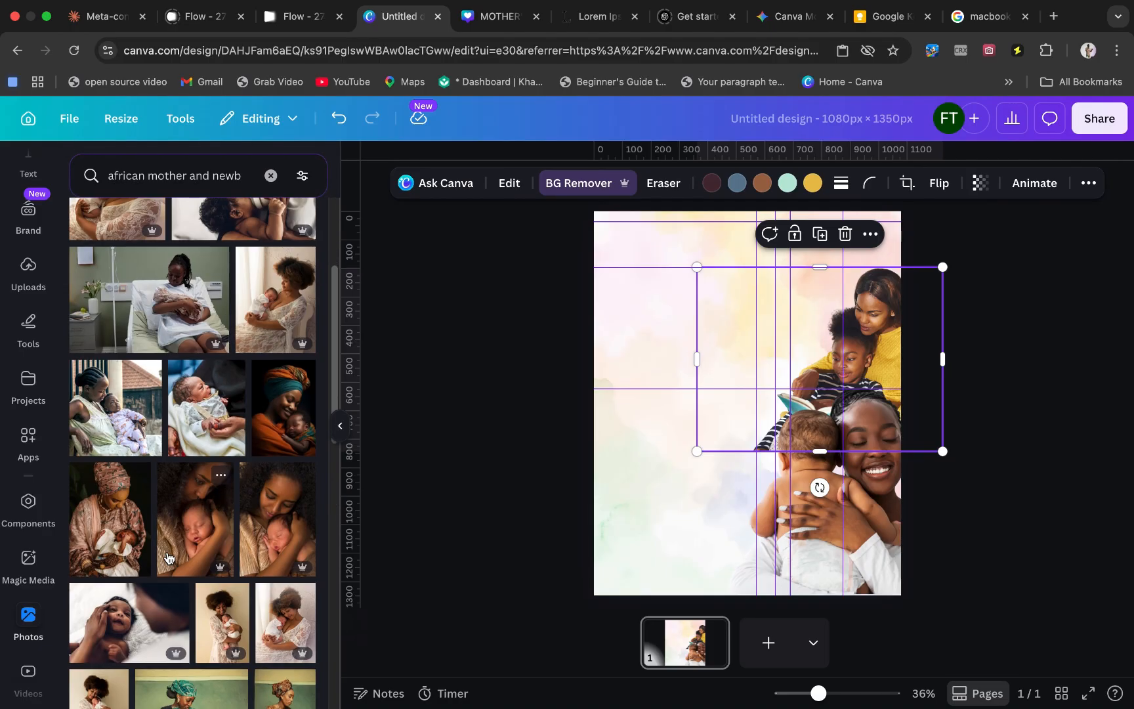
click(112, 563)
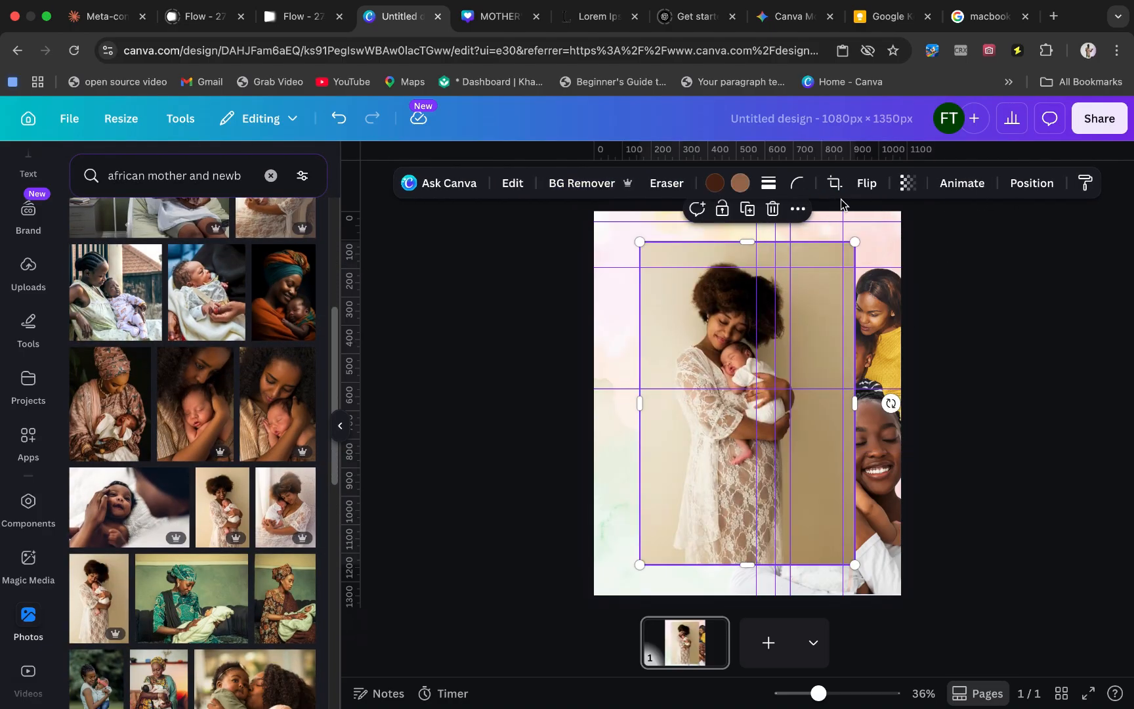
Cut out and horizontally flip the lace-dress mother photo, and place it smaller behind the other cutouts at the page's upper right
click(584, 192)
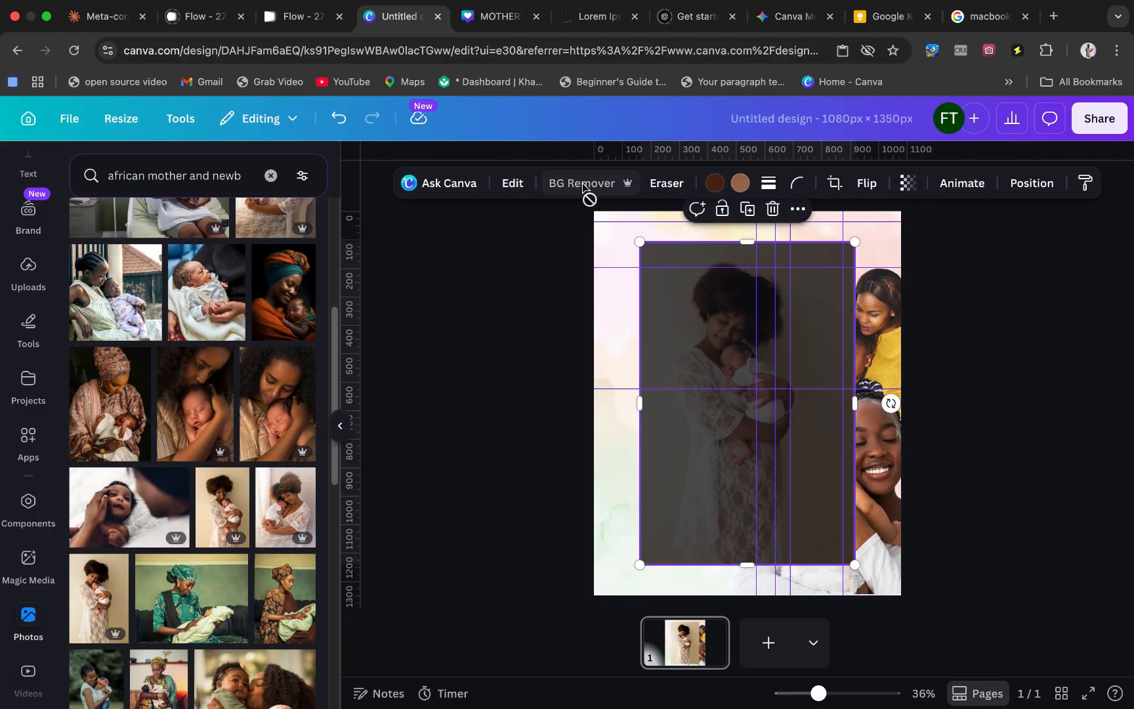
click(876, 190)
drag(763, 419, 819, 365)
drag(697, 511, 791, 437)
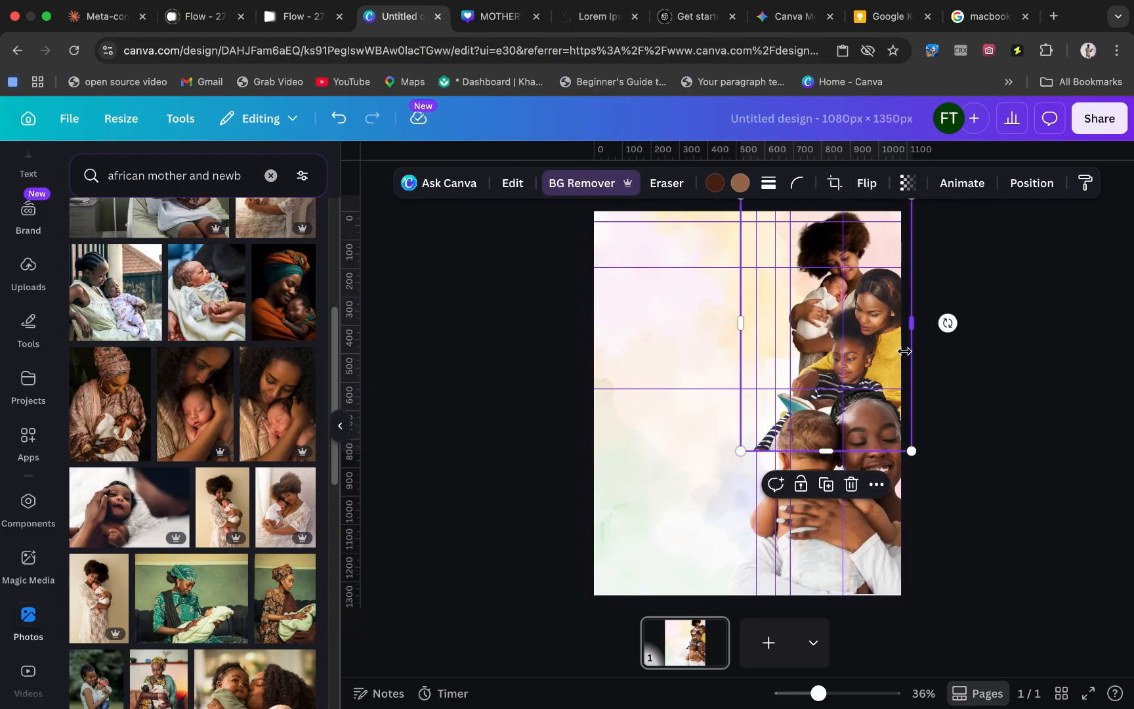
Adjust the white balance of the reading mother and child photo to temperature -9 and tint 37
click(866, 320)
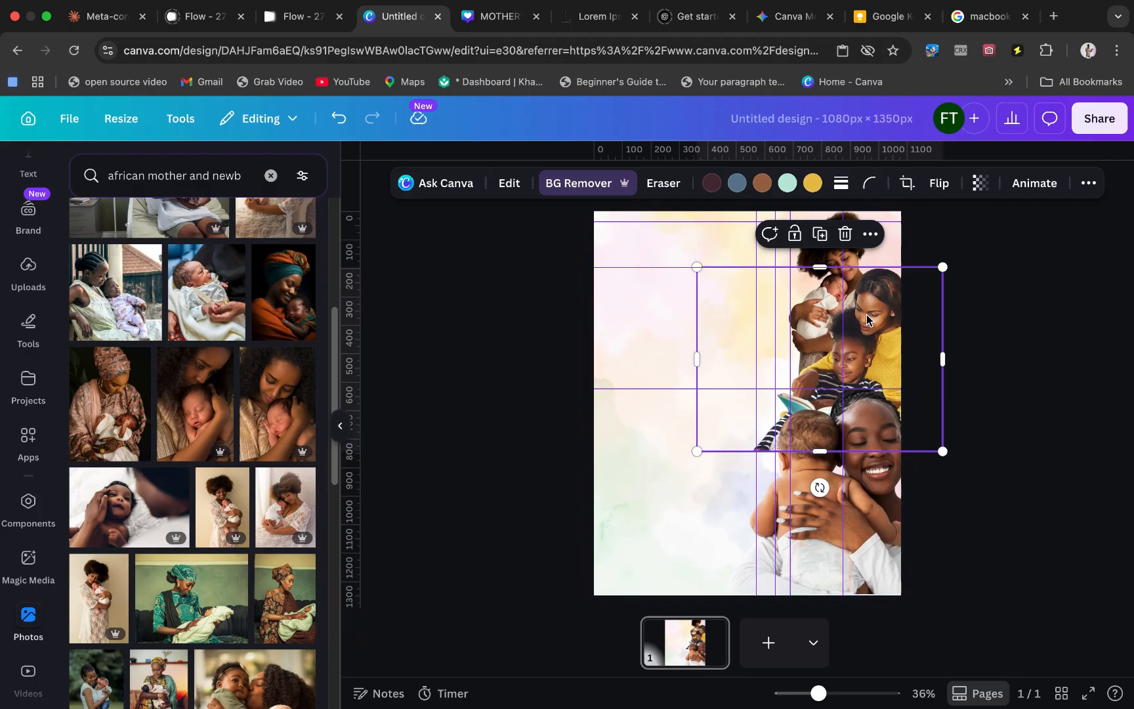
click(512, 184)
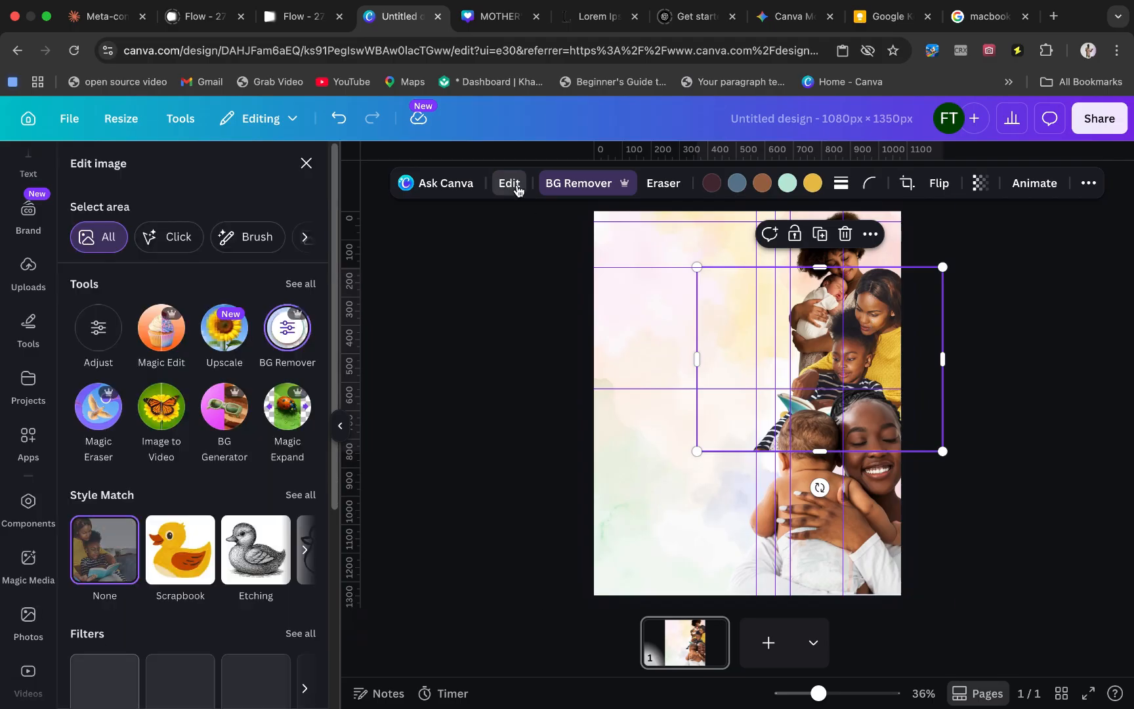
click(99, 332)
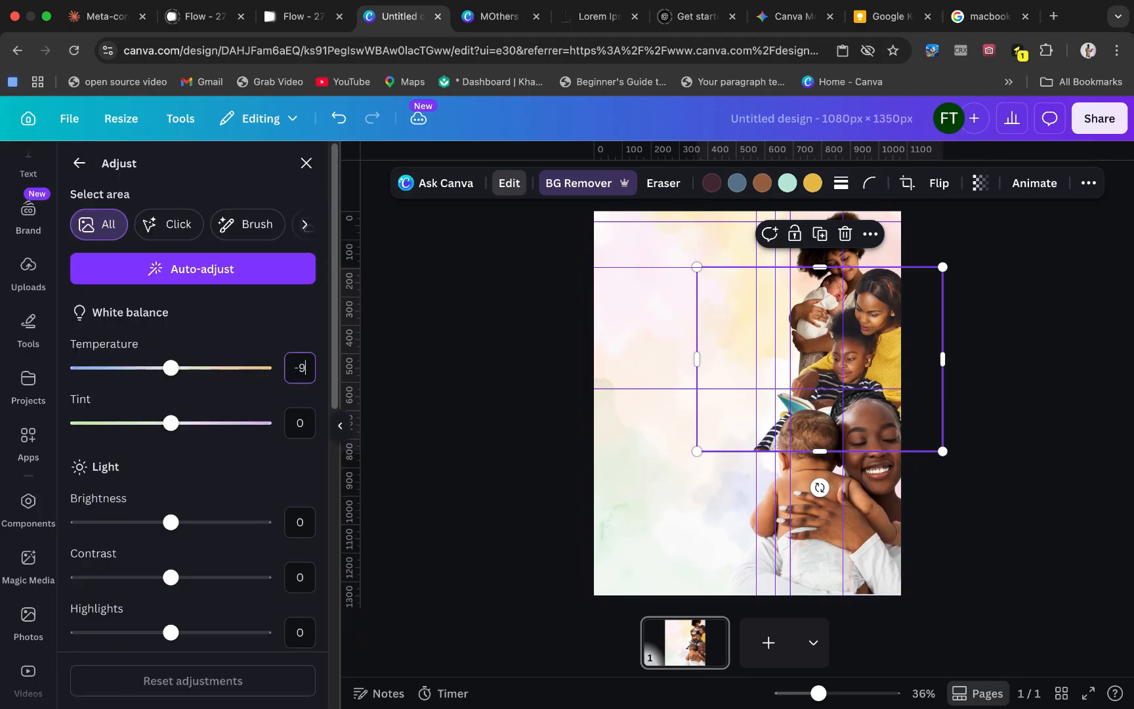
drag(171, 368, 162, 368)
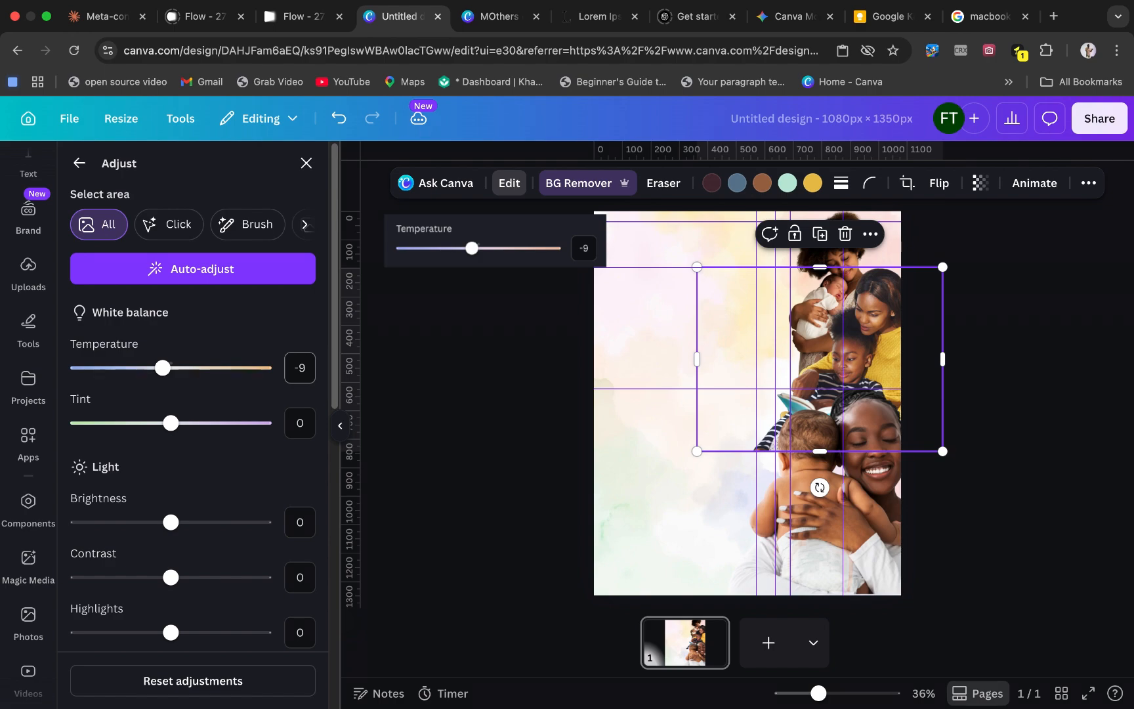
text(37)
key(Return)
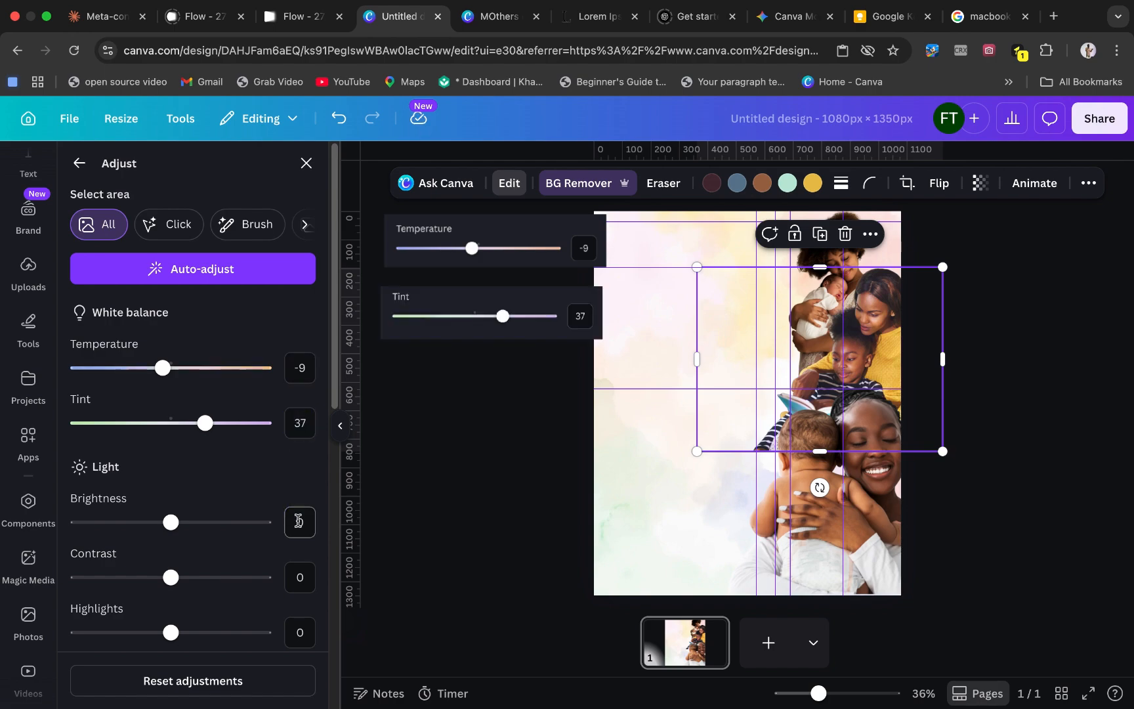
Set the reading photo's light adjustments to contrast 41, highlights -30, whites 36 and blacks -18
click(299, 521)
key(Return)
scroll(298, 559, down, 4)
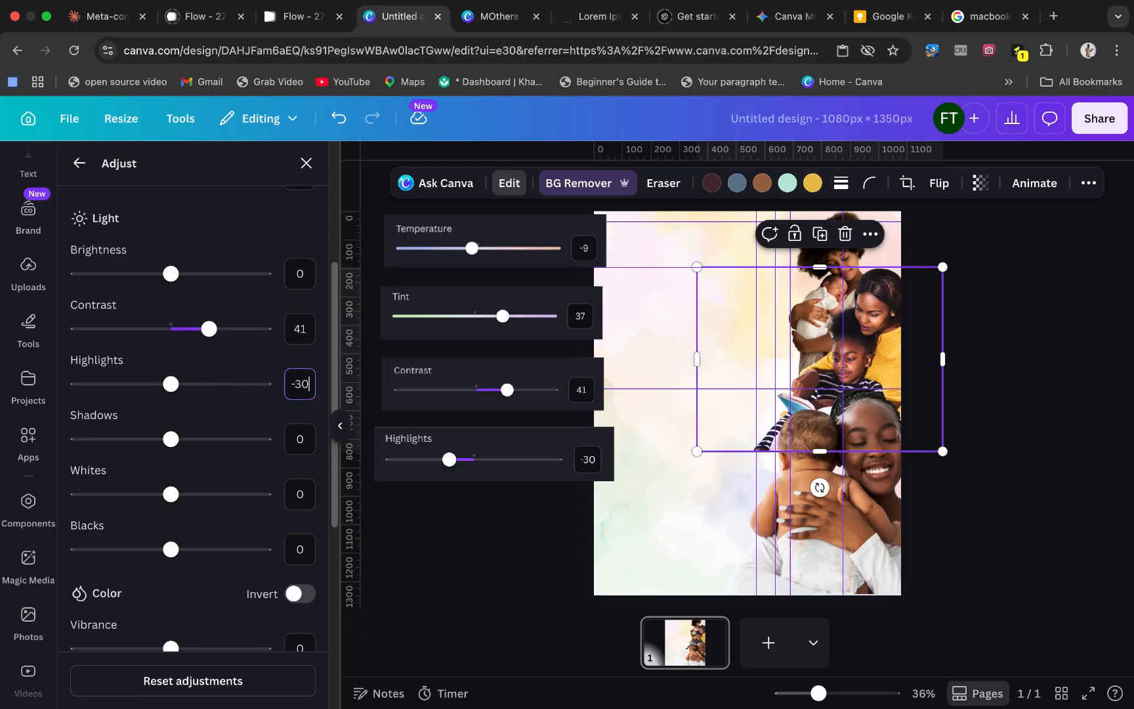
key(Return)
click(302, 503)
text(36)
key(Return)
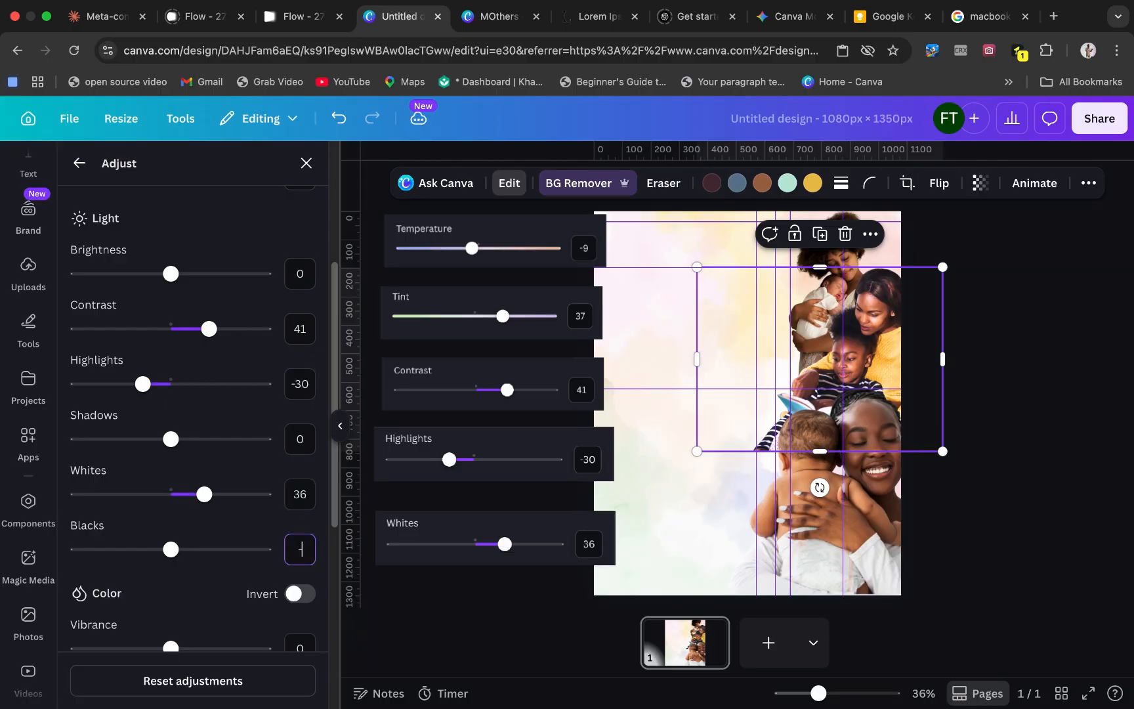
text(-18)
Set the reading photo's vibrance to 75 and its sharpness to 61
scroll(301, 551, down, 2)
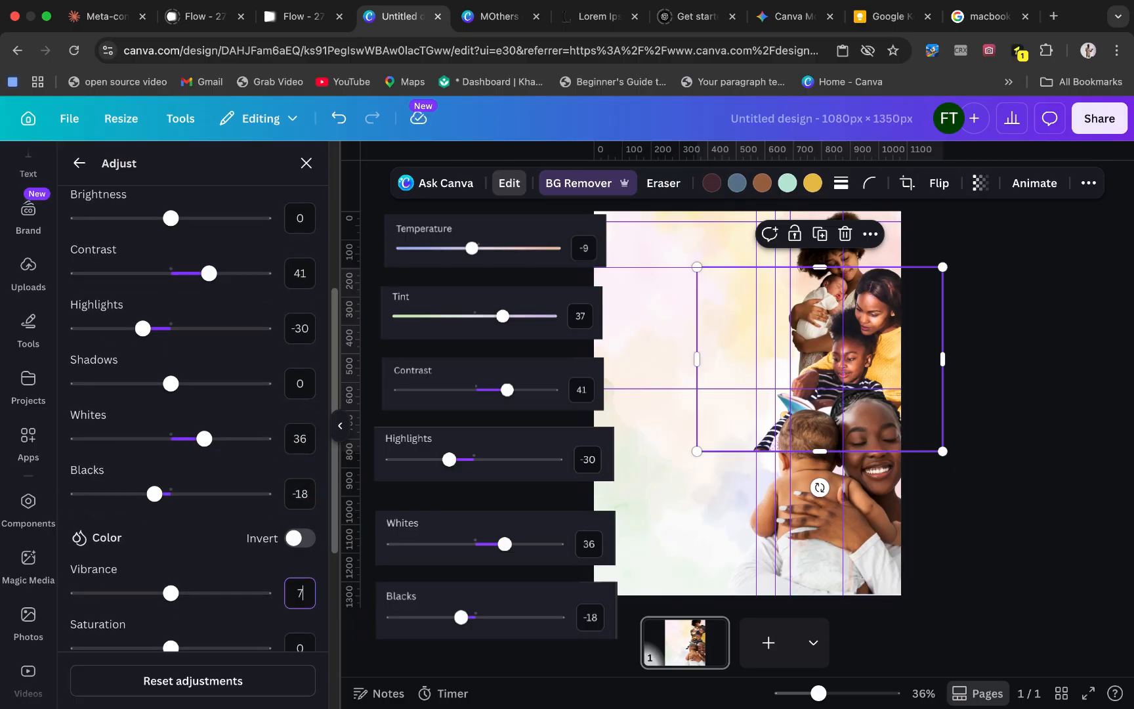
key(Return)
scroll(297, 563, down, 5)
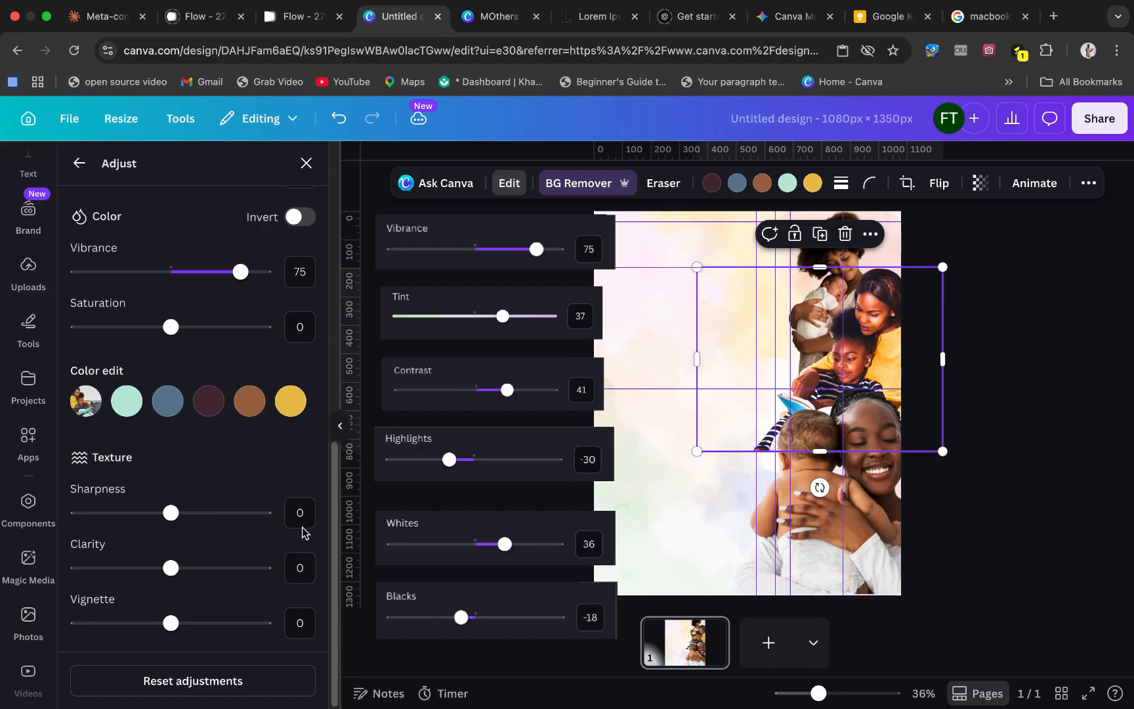
text(61)
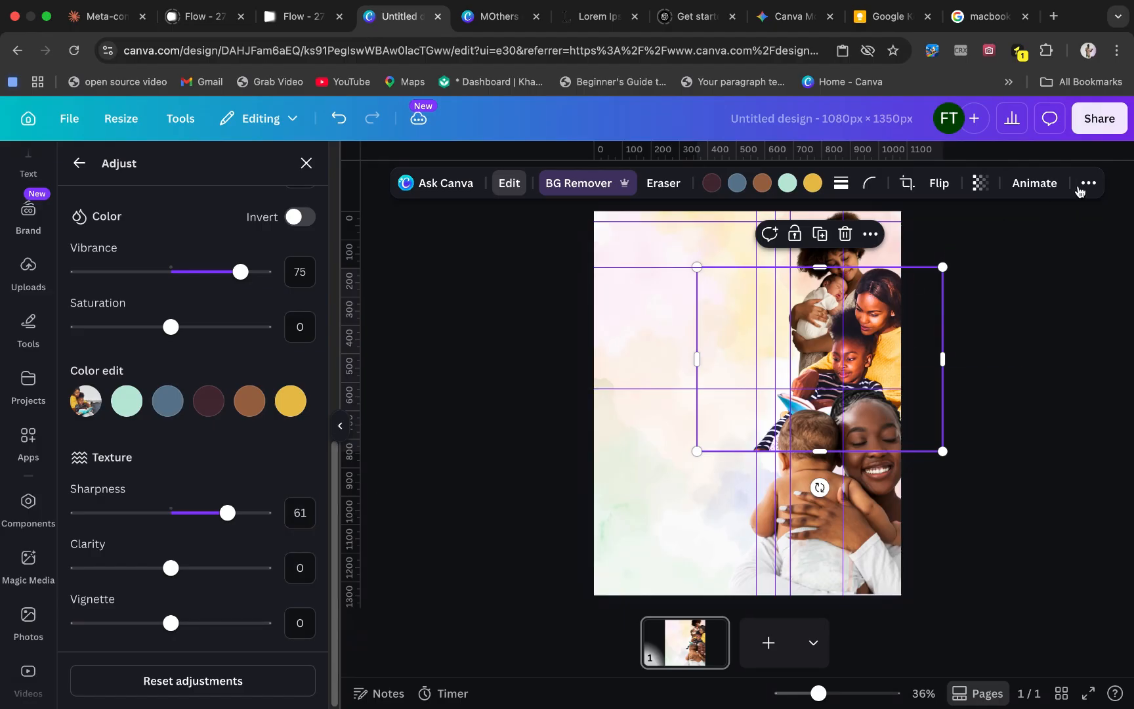
Copy the reading photo's style and apply it to the mother and baby photo in the page's lower right corner
click(1087, 185)
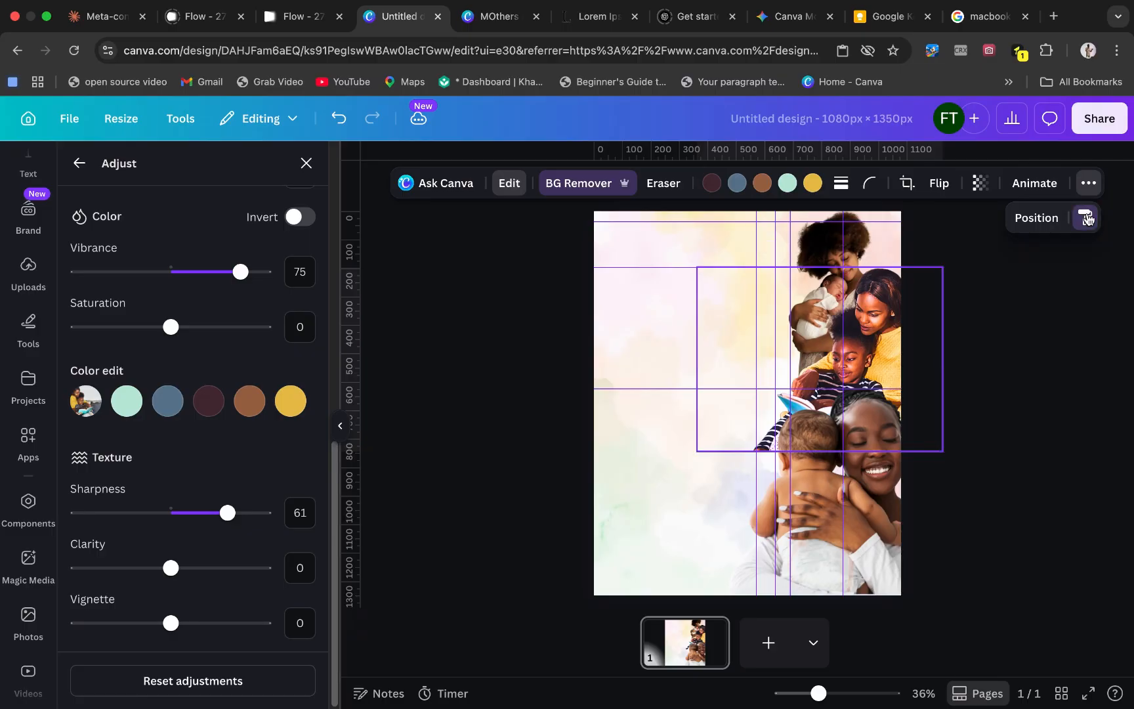
click(1086, 219)
click(864, 527)
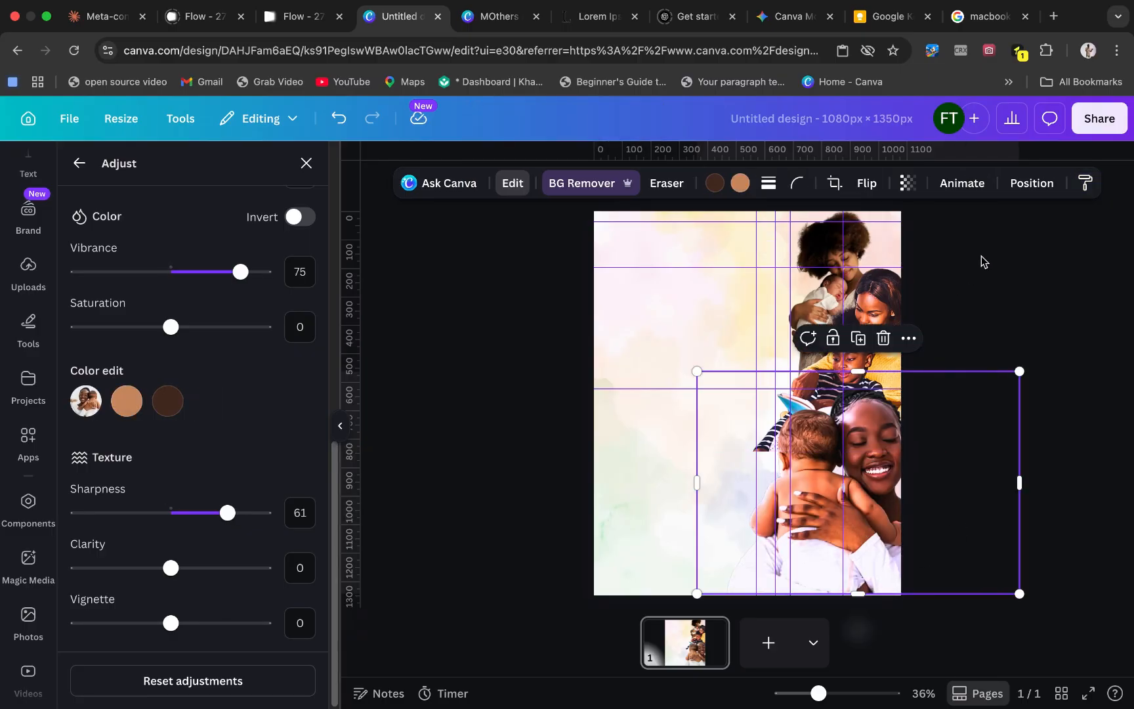
Copy the style of the lower mother and baby photo and apply it to the mother with newborn photo at the page's top
click(1086, 188)
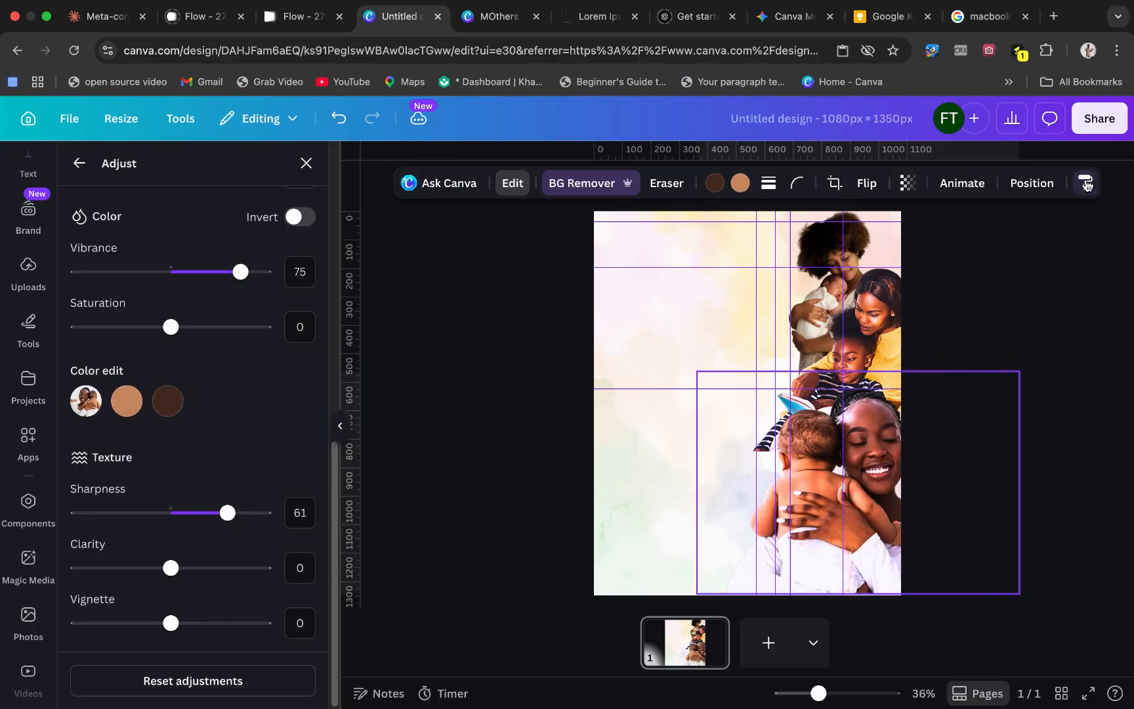
click(1086, 185)
click(1086, 185)
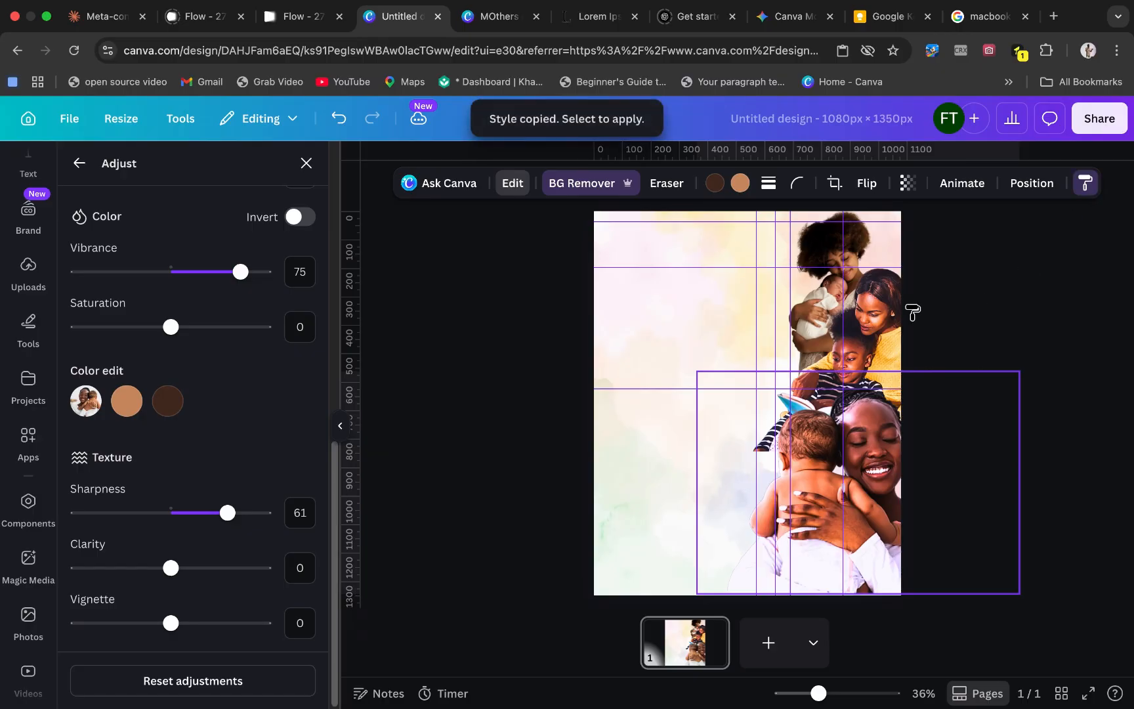
scroll(823, 249, up, 1)
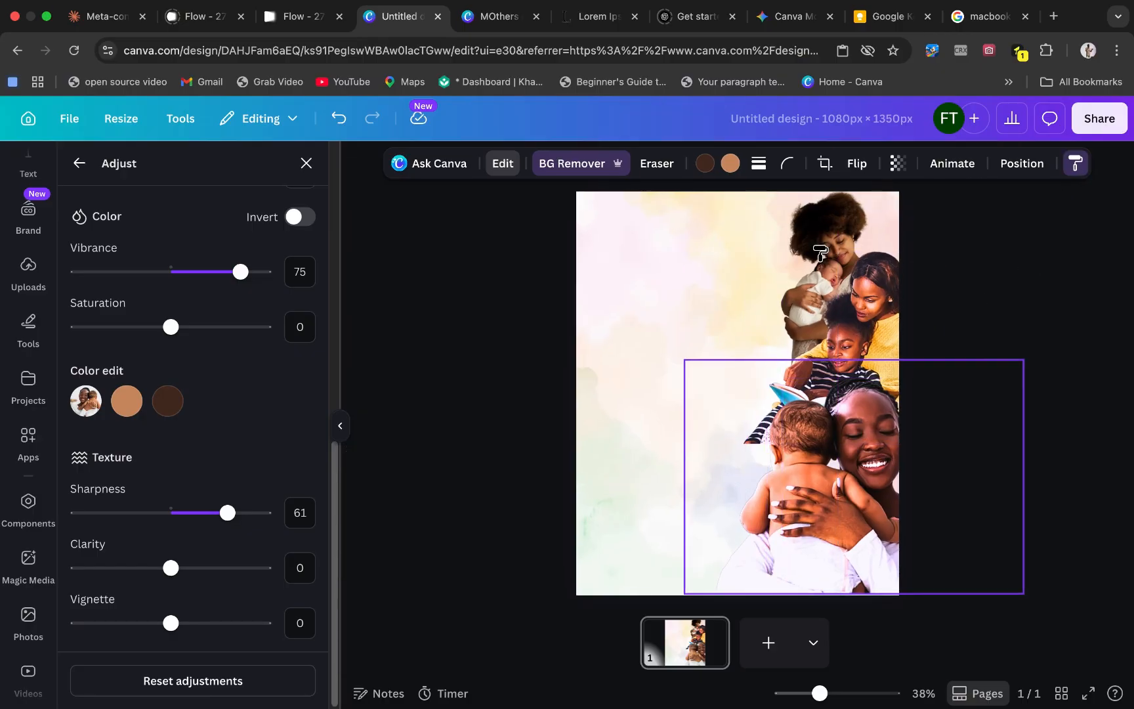
click(827, 226)
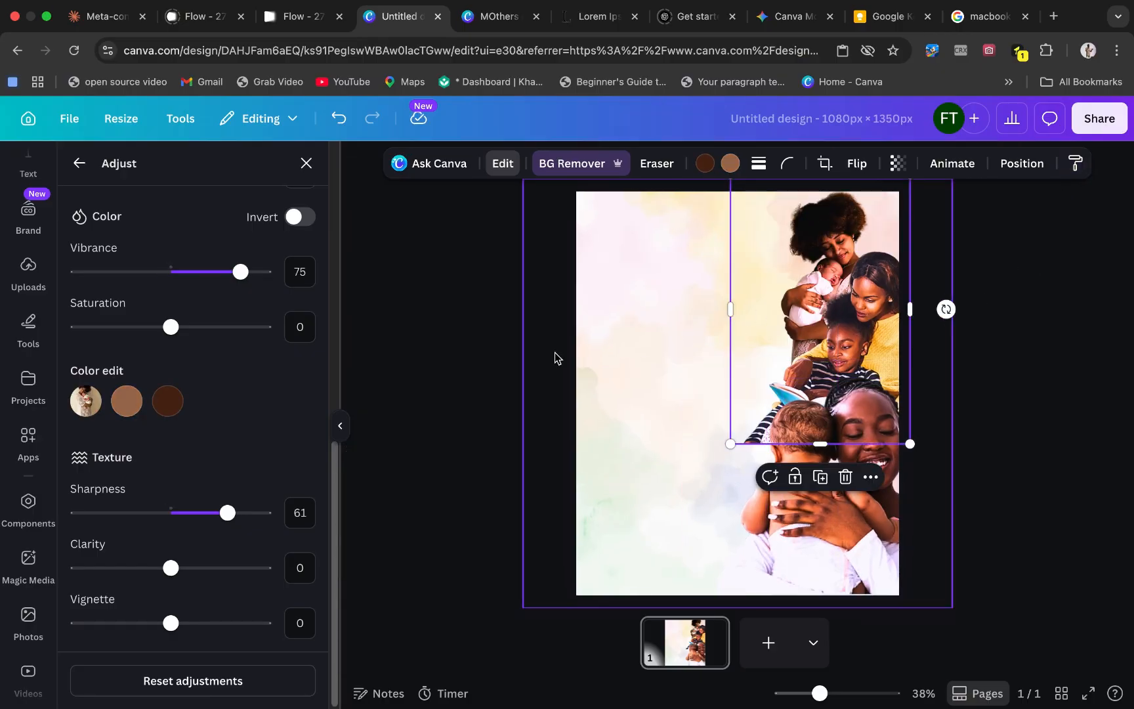
Search the elements for "flowers", open the graphics results, and paste the copied purple flower stem onto the page
scroll(29, 335, up, 4)
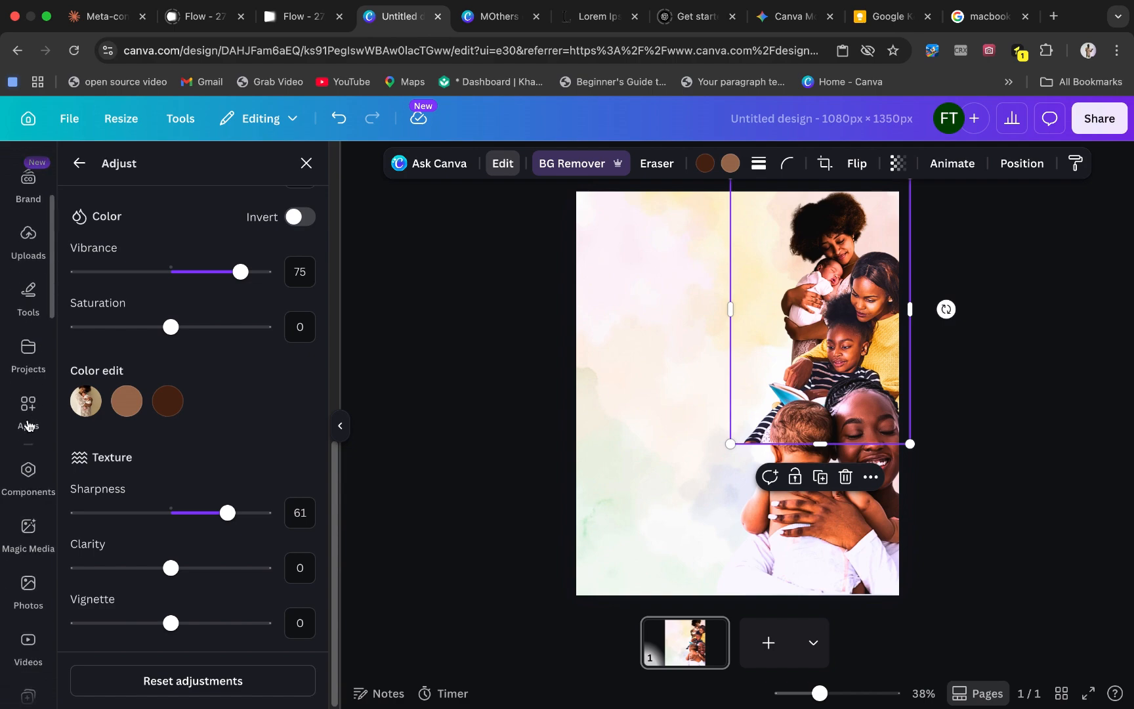
click(26, 295)
click(179, 178)
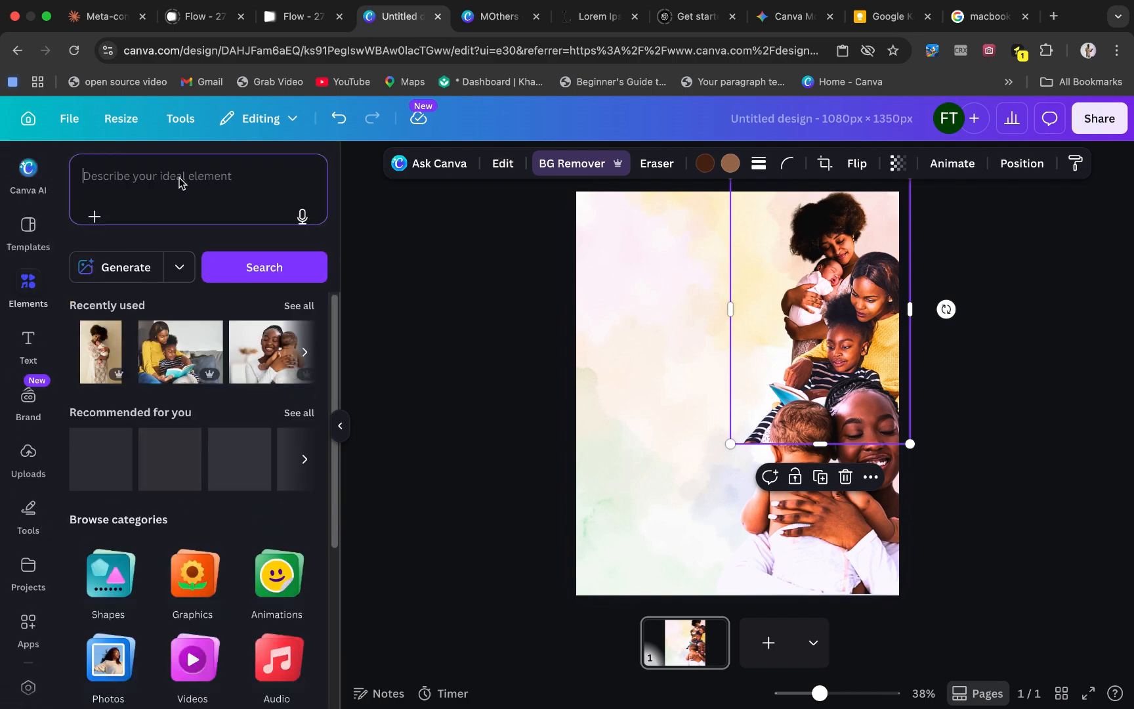
text(flowers)
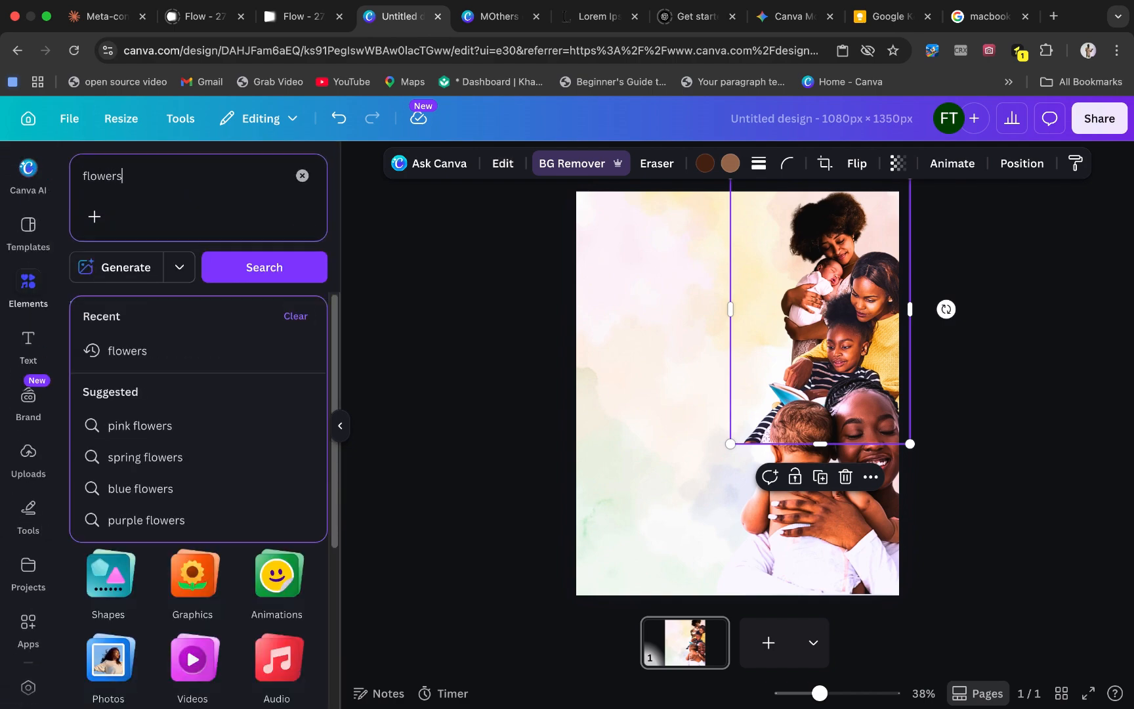
key(Return)
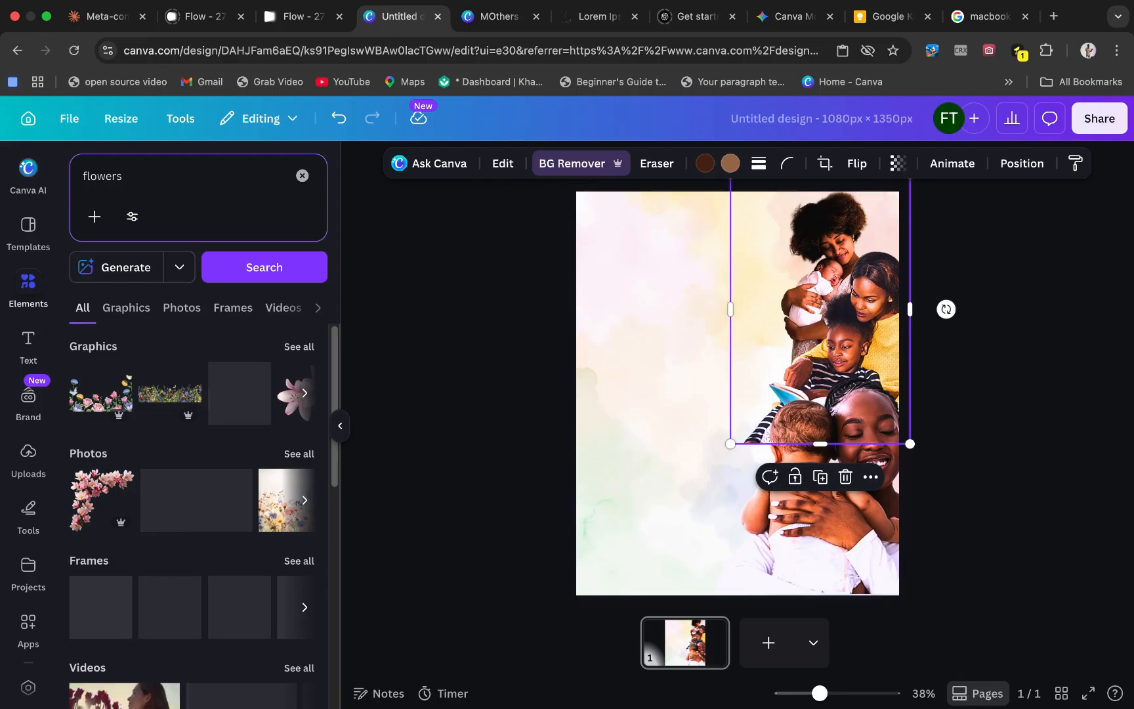
click(292, 350)
click(684, 380)
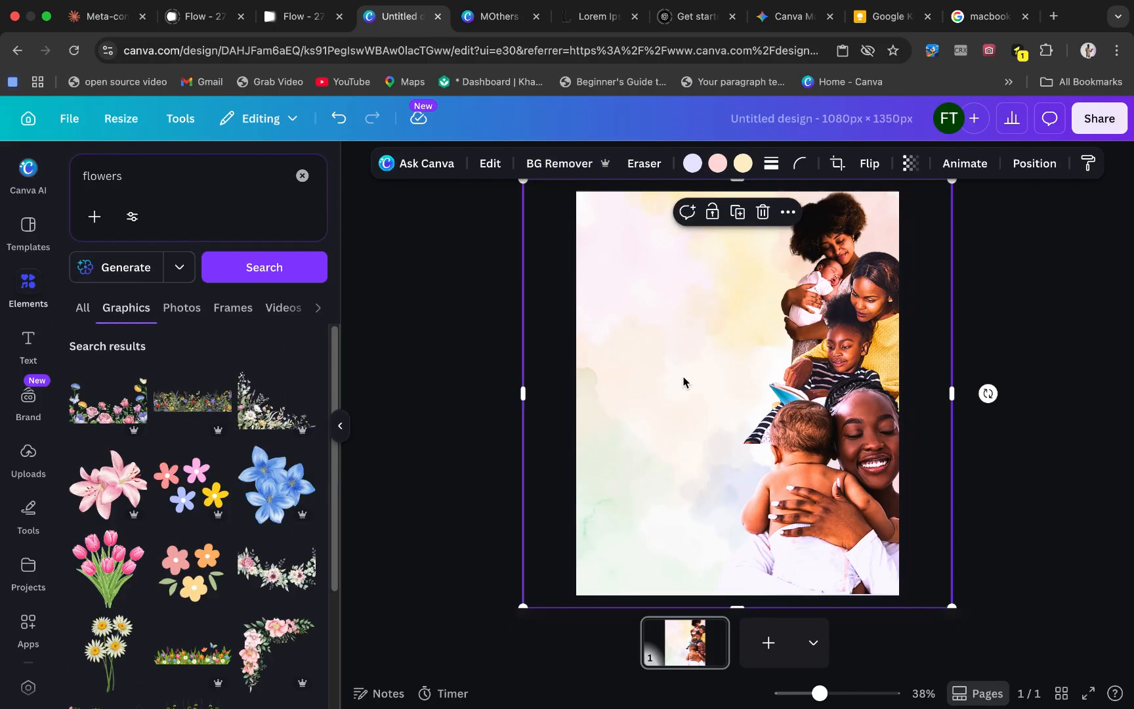
key(super+v)
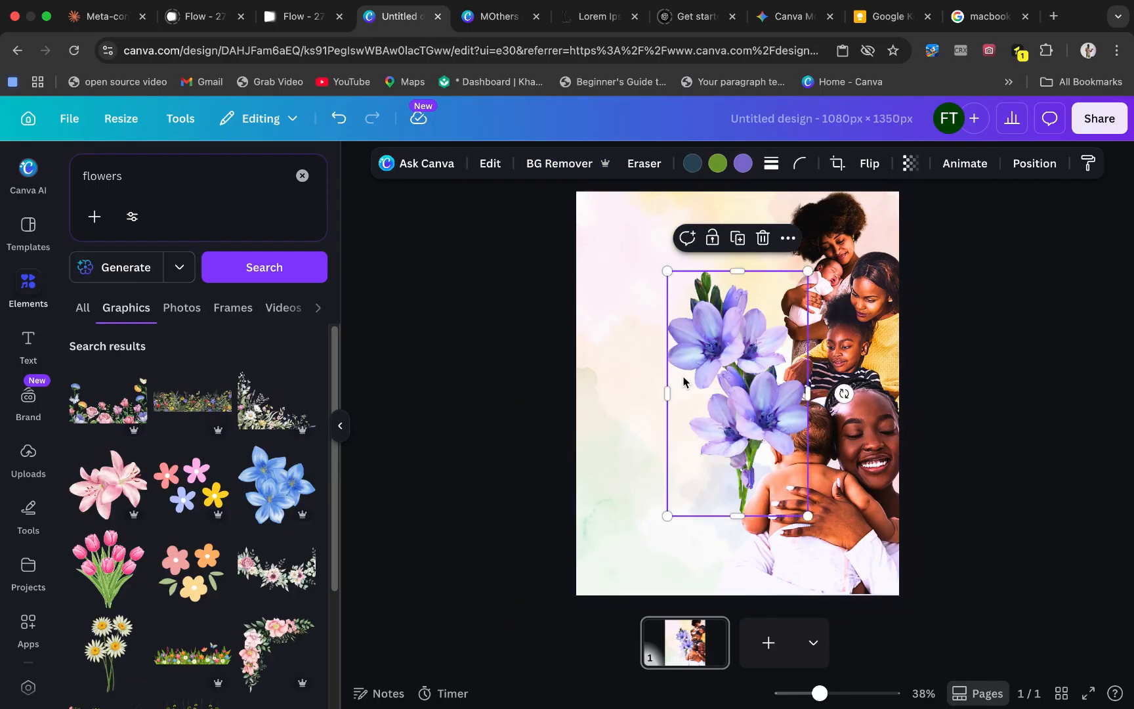
Recolour the flower's purple petals to #D11F48
click(742, 164)
click(84, 278)
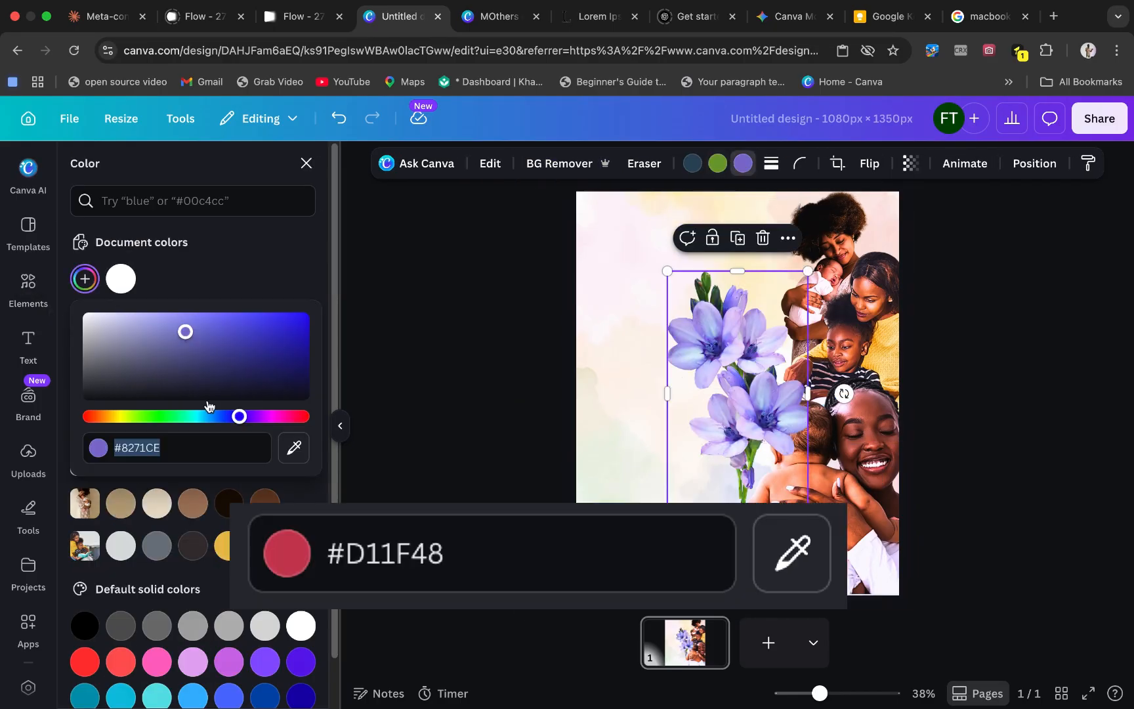
text(#D11F48)
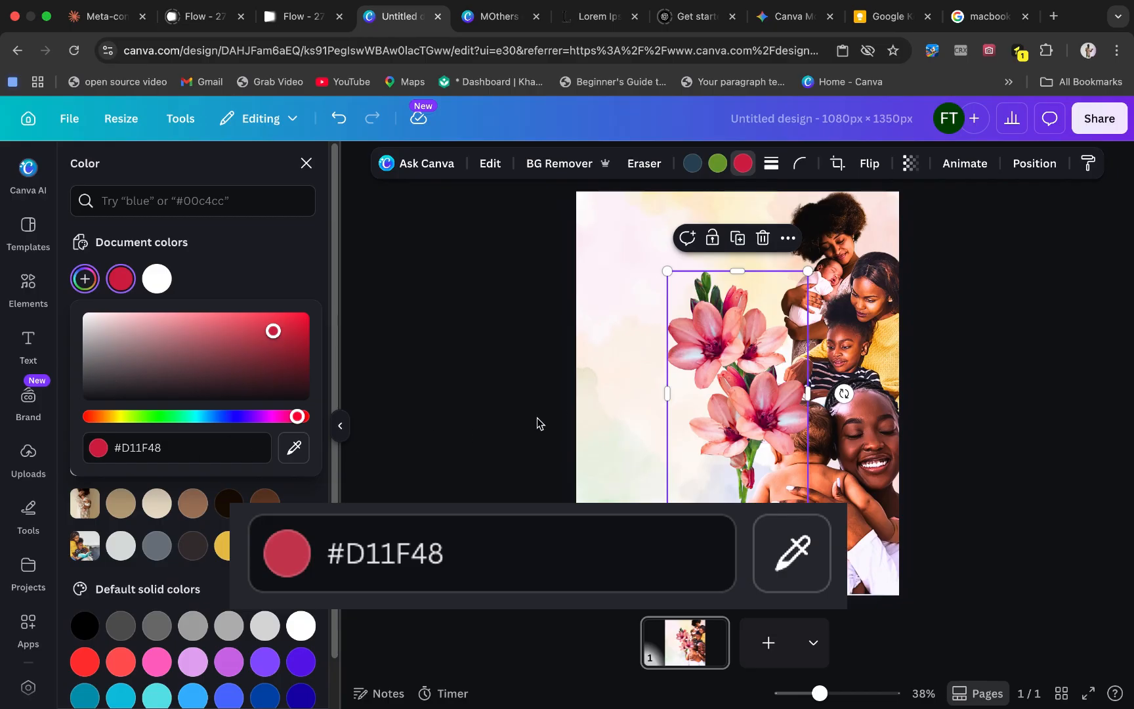
Place the flower behind the lower mother and baby photo and add a clockwise-rotated duplicate behind the top mother photo
click(606, 378)
key(shift+r)
drag(727, 372, 793, 336)
key(super+[)
key(super+d)
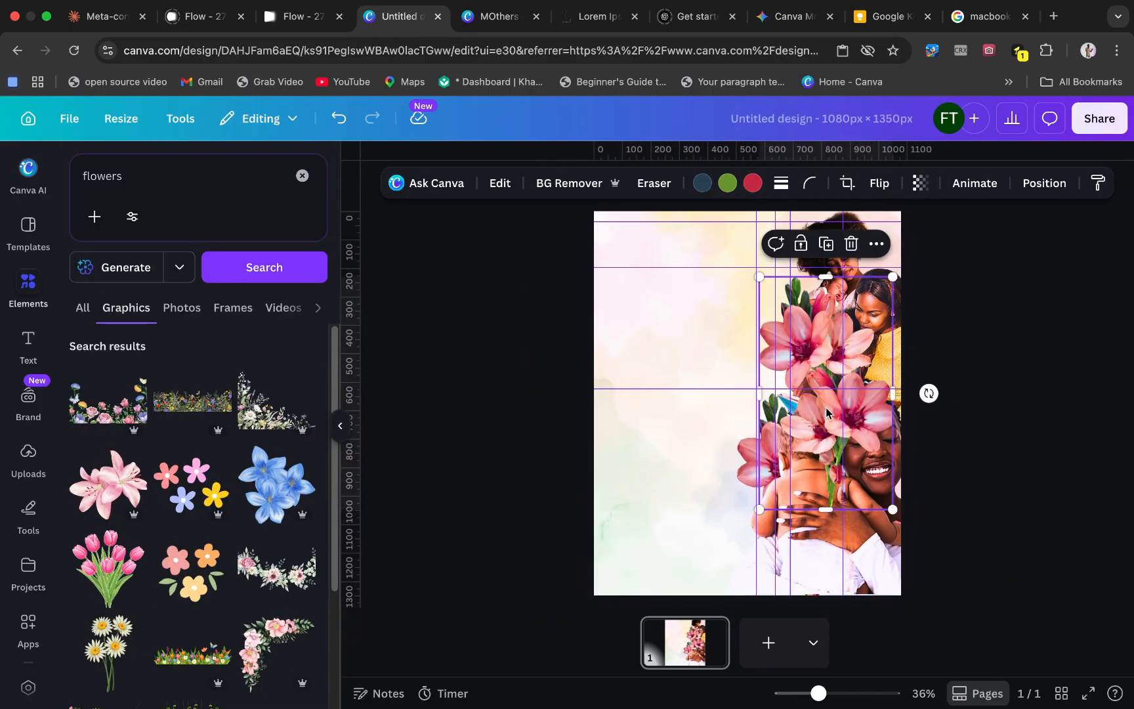
drag(928, 392, 950, 372)
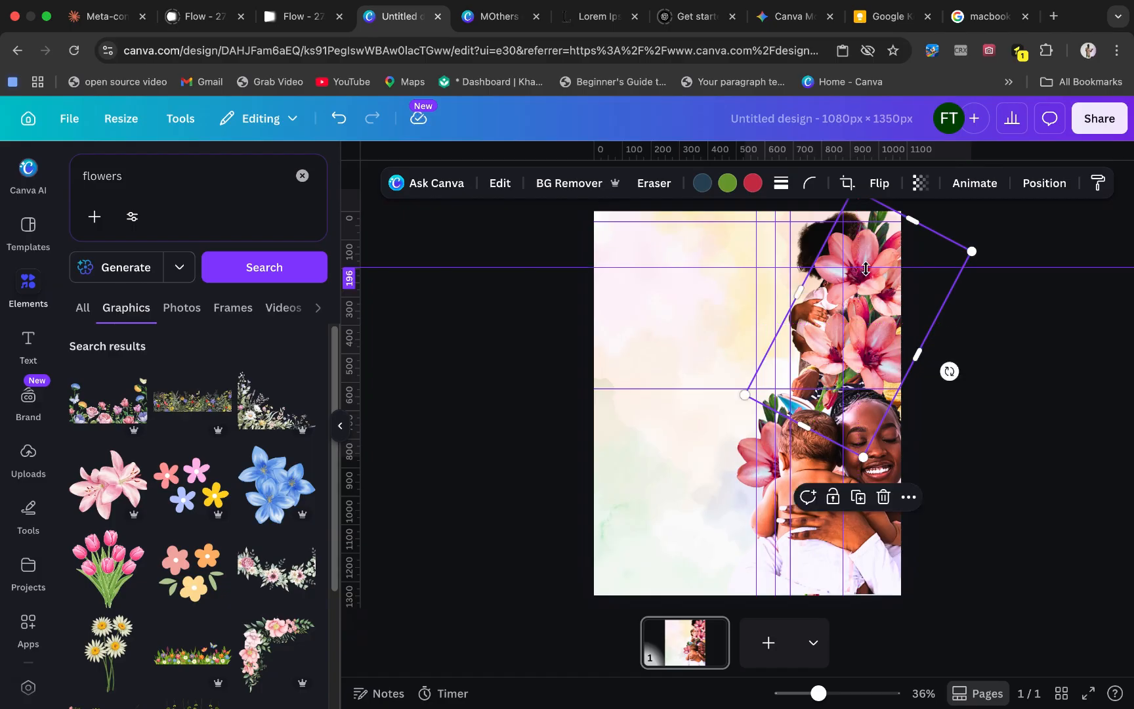
Search the photos for "white cloud cutout" and add the small, elongated white cloud to the page
click(302, 176)
scroll(13, 419, down, 3)
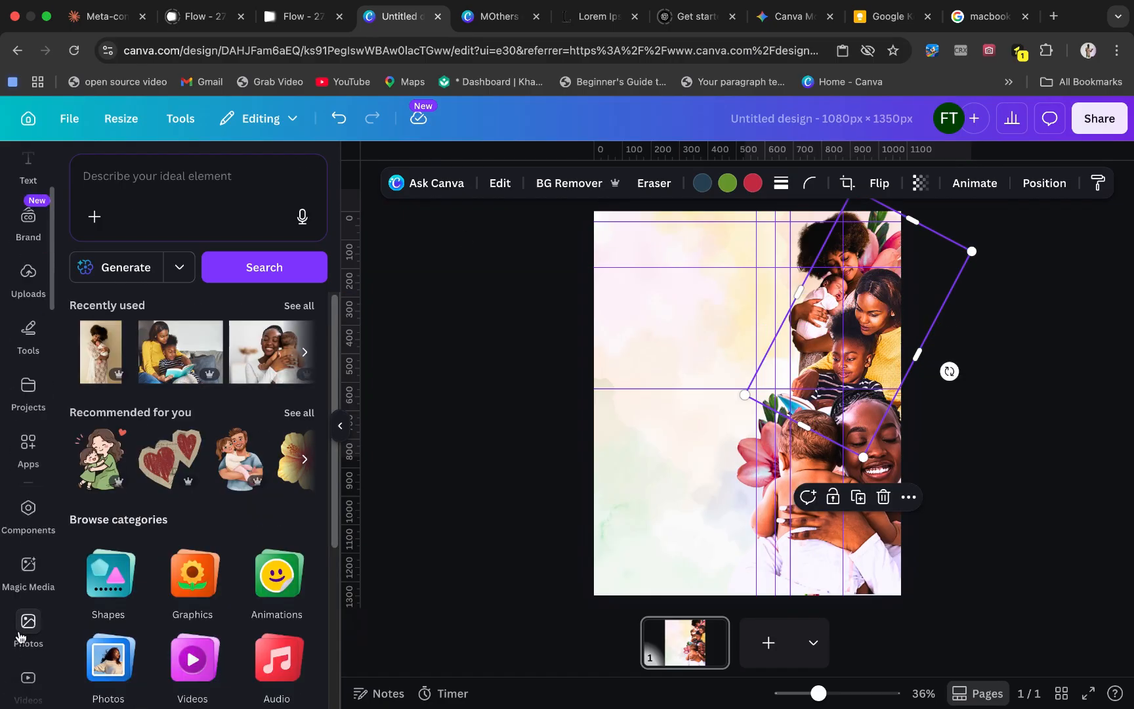
click(22, 632)
click(174, 182)
key(ctrl+a)
text(white cloud)
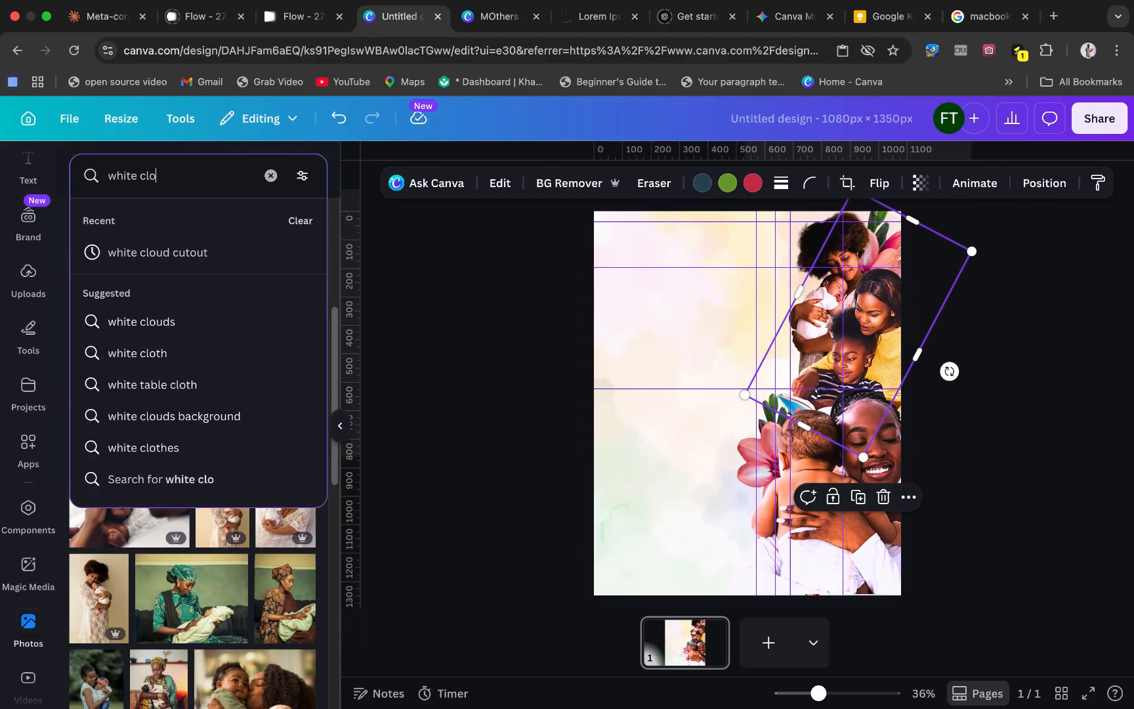
click(152, 259)
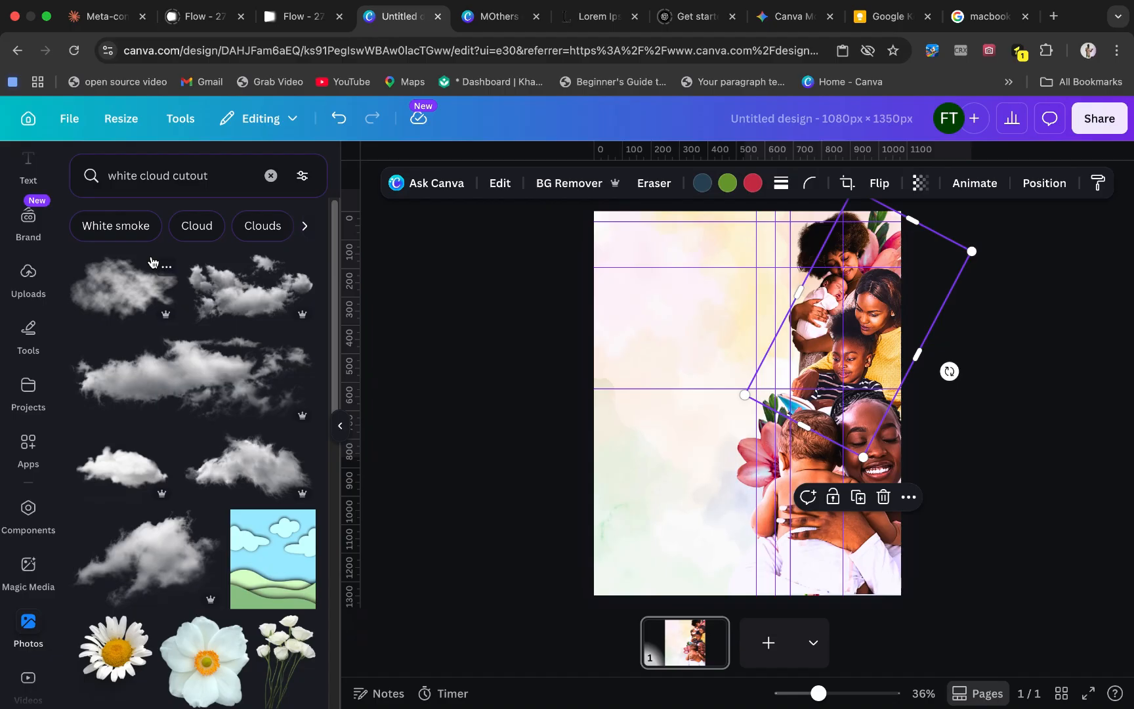
click(116, 479)
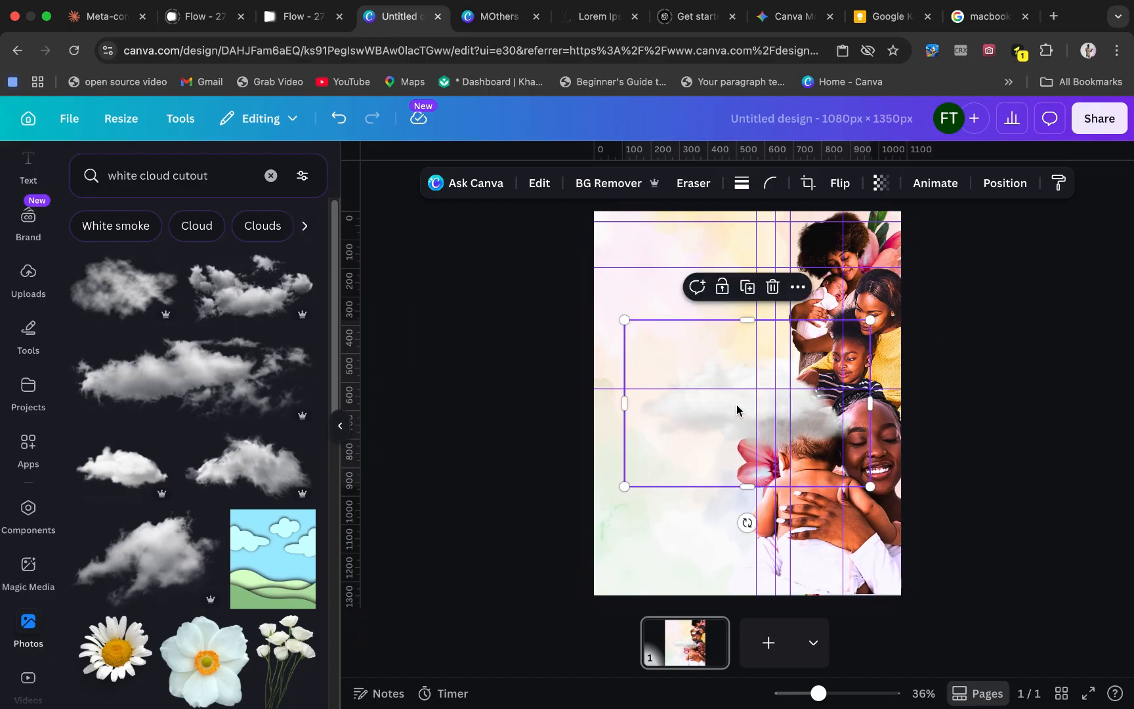
Enlarge the cloud and position it over the page's bottom edge so it covers the base of the mother and baby photo
drag(737, 410, 738, 570)
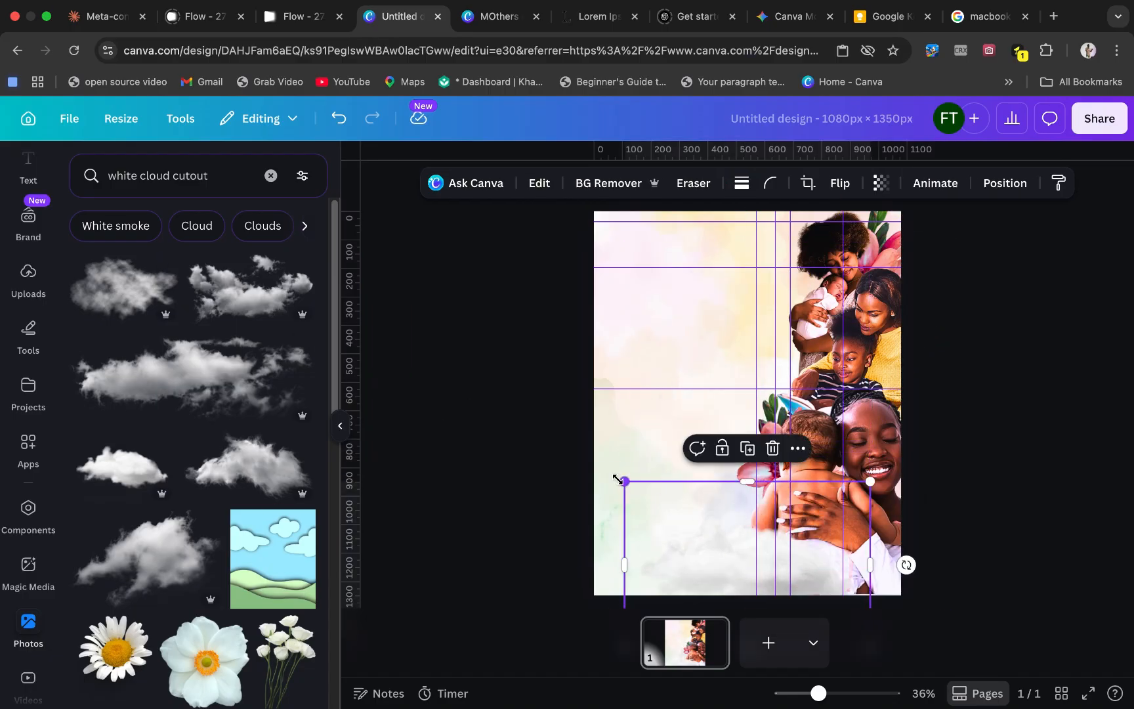
drag(618, 479, 559, 444)
drag(698, 554, 753, 575)
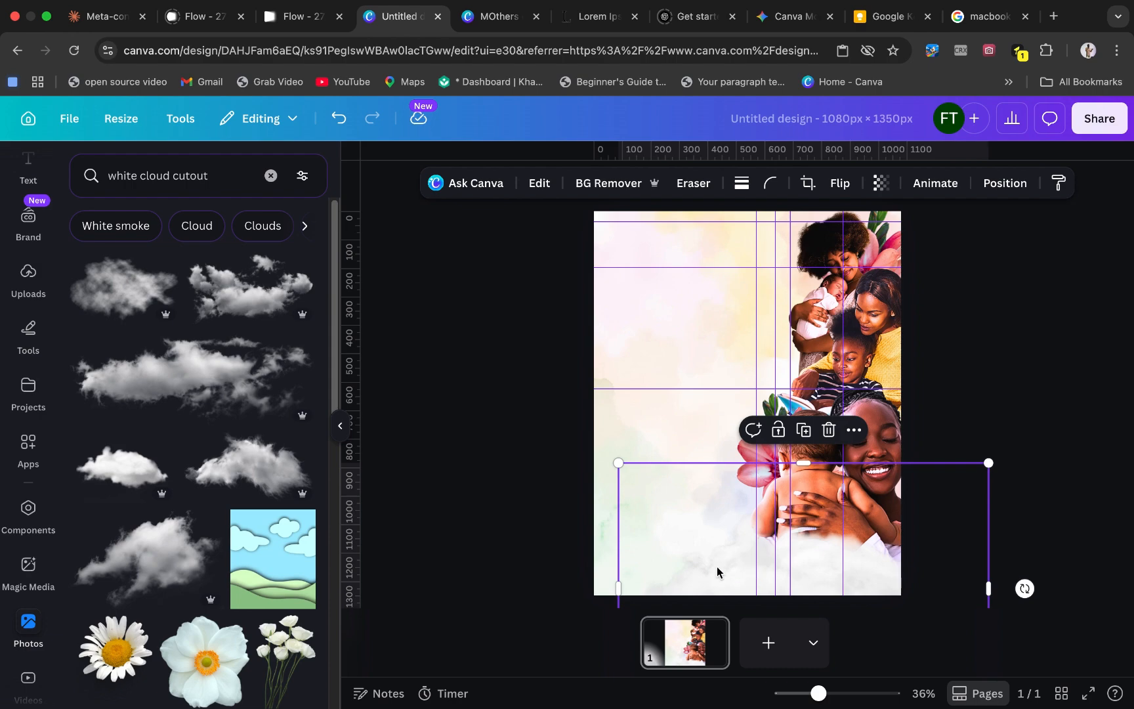
Duplicate the cloud, tilt the copy counterclockwise, and position it behind the lower mother and baby photo
key(super+d)
drag(958, 449, 929, 317)
drag(671, 474, 739, 476)
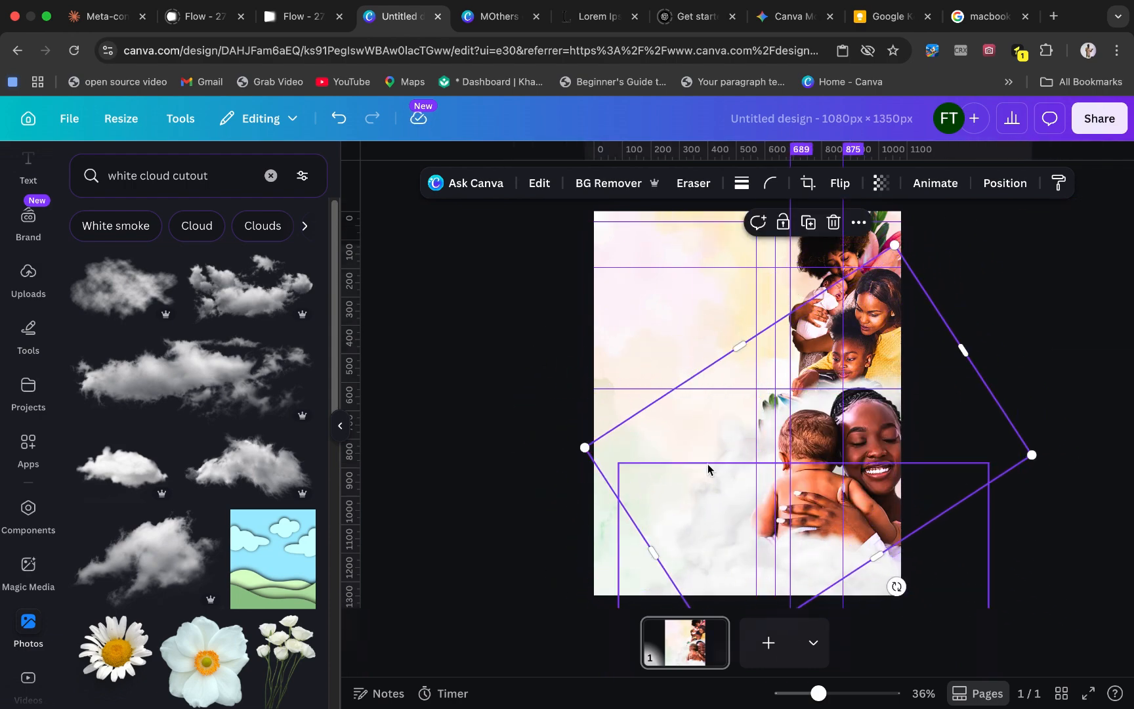
drag(688, 413, 746, 394)
Duplicate the tilted cloud, rotate the copy nearly level, and layer it behind the reading photo near the page's right edge
key(super+d)
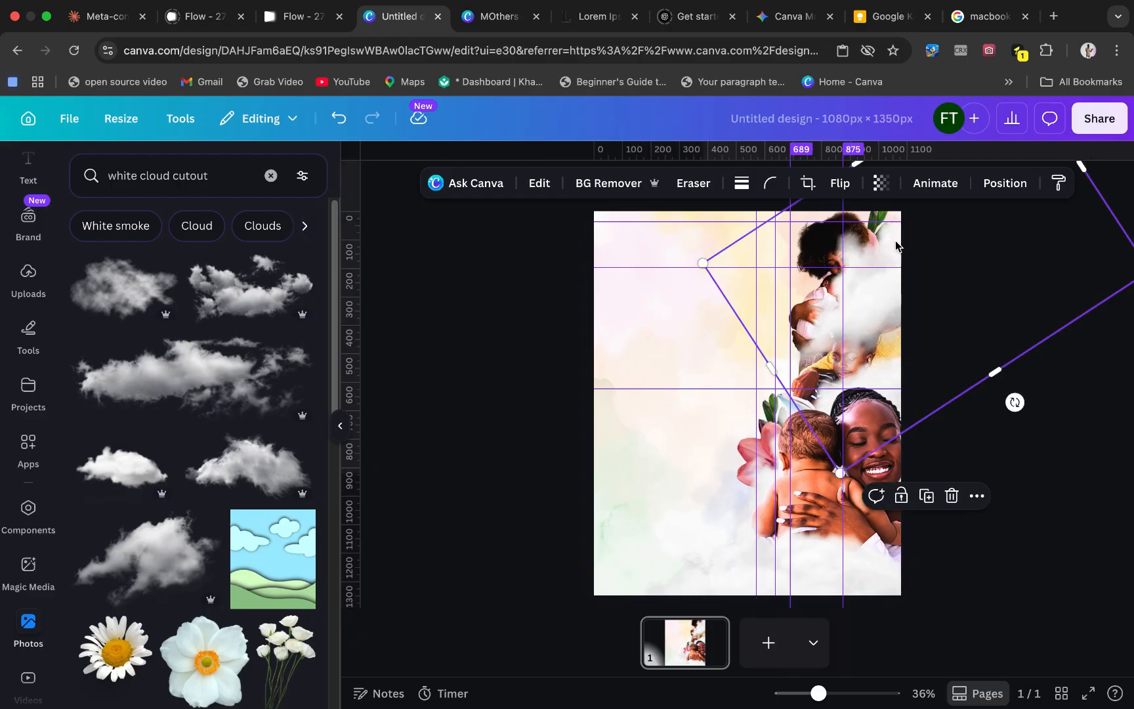
drag(1015, 402, 938, 433)
drag(891, 245, 894, 293)
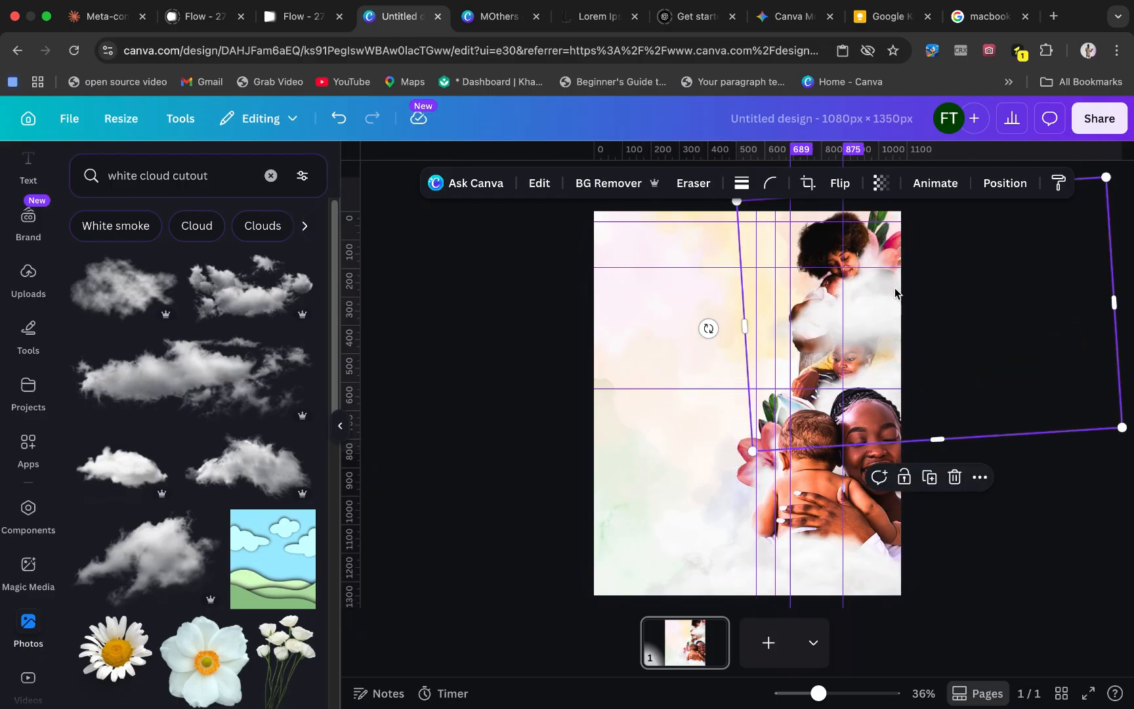
key(super+[)
drag(896, 249, 898, 262)
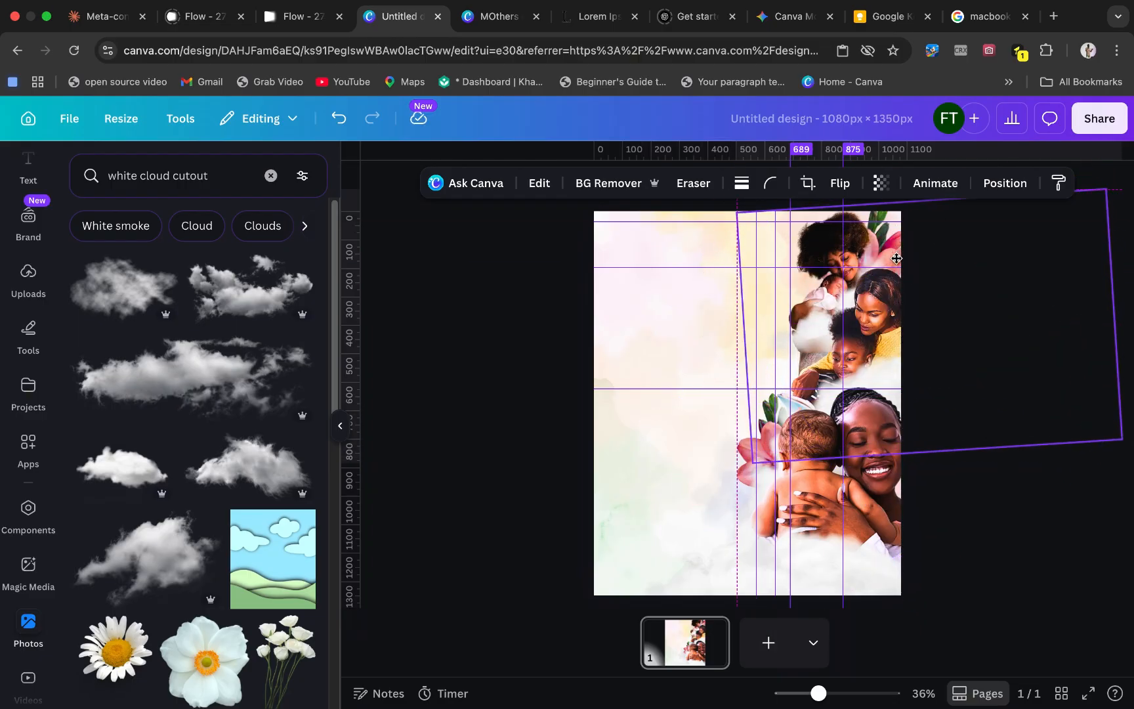
click(898, 261)
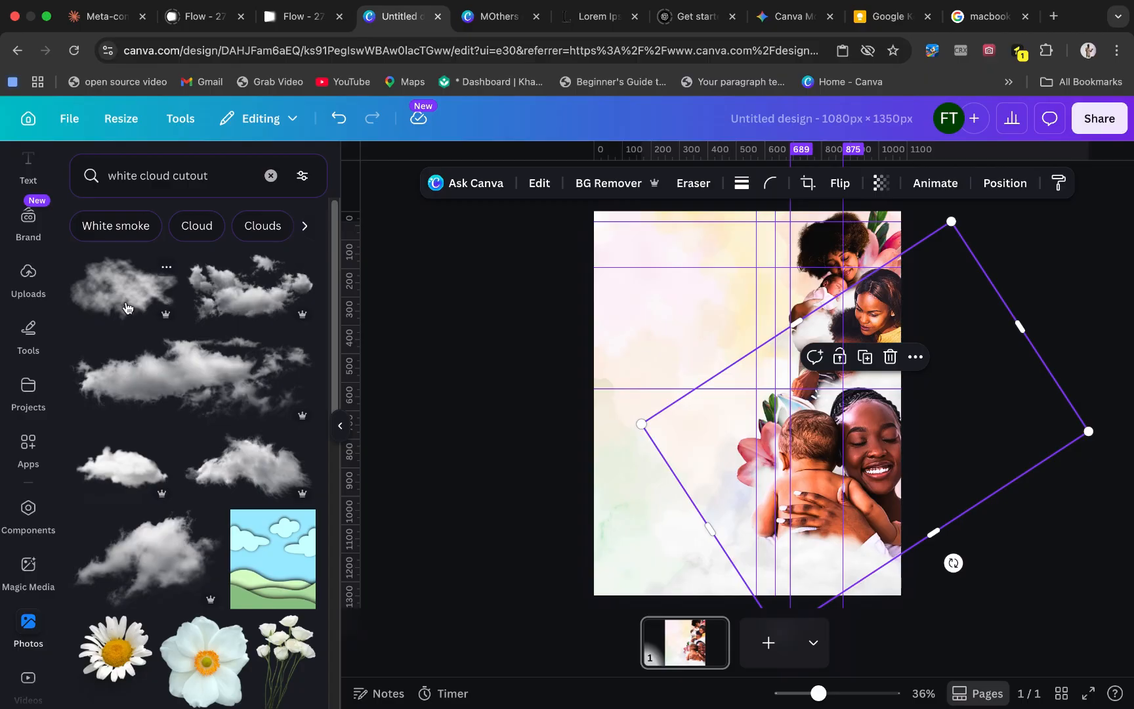
Add the fluffier white cloud cutout over the page's lower right area and reduce its opacity
click(231, 468)
drag(650, 411, 741, 559)
click(881, 183)
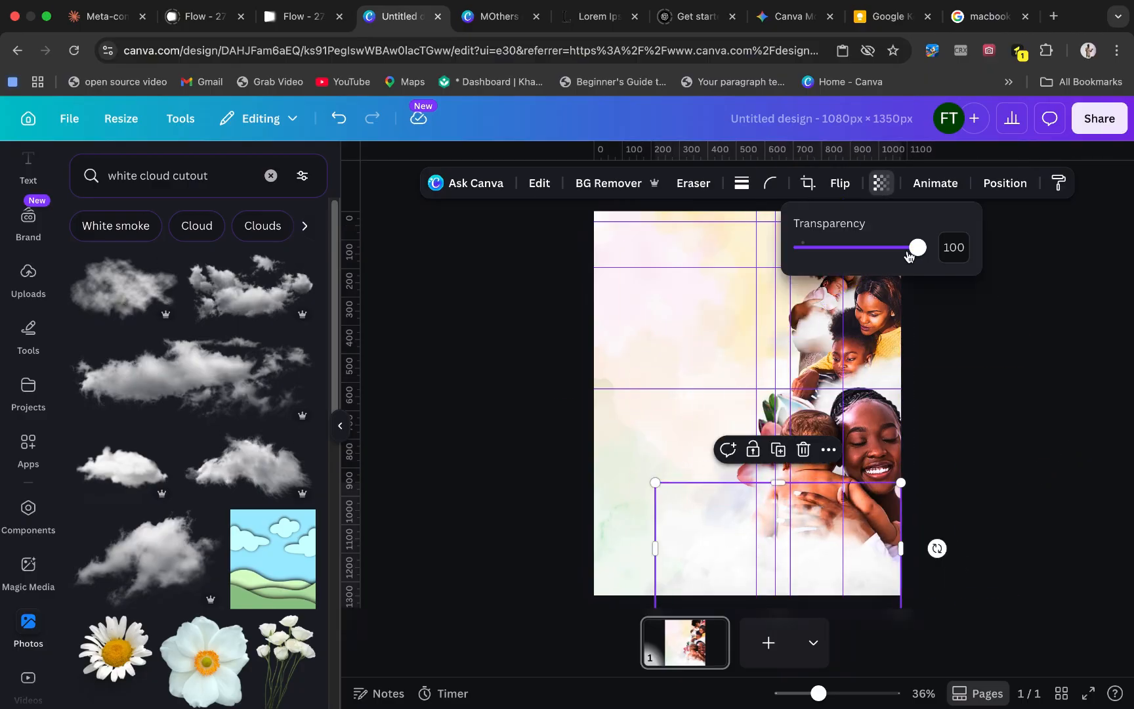
drag(919, 247, 865, 256)
Move the semi-transparent cloud over the reading mother and child and tilt it counterclockwise
drag(742, 548, 906, 268)
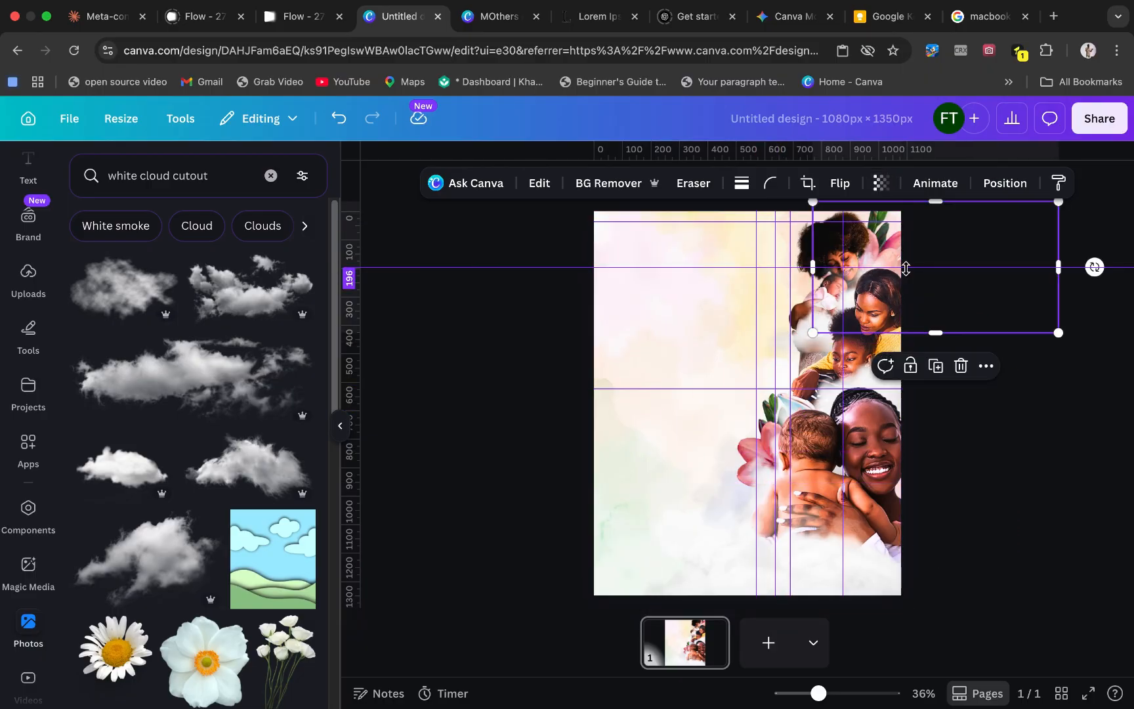
drag(906, 267, 853, 365)
drag(906, 445, 963, 425)
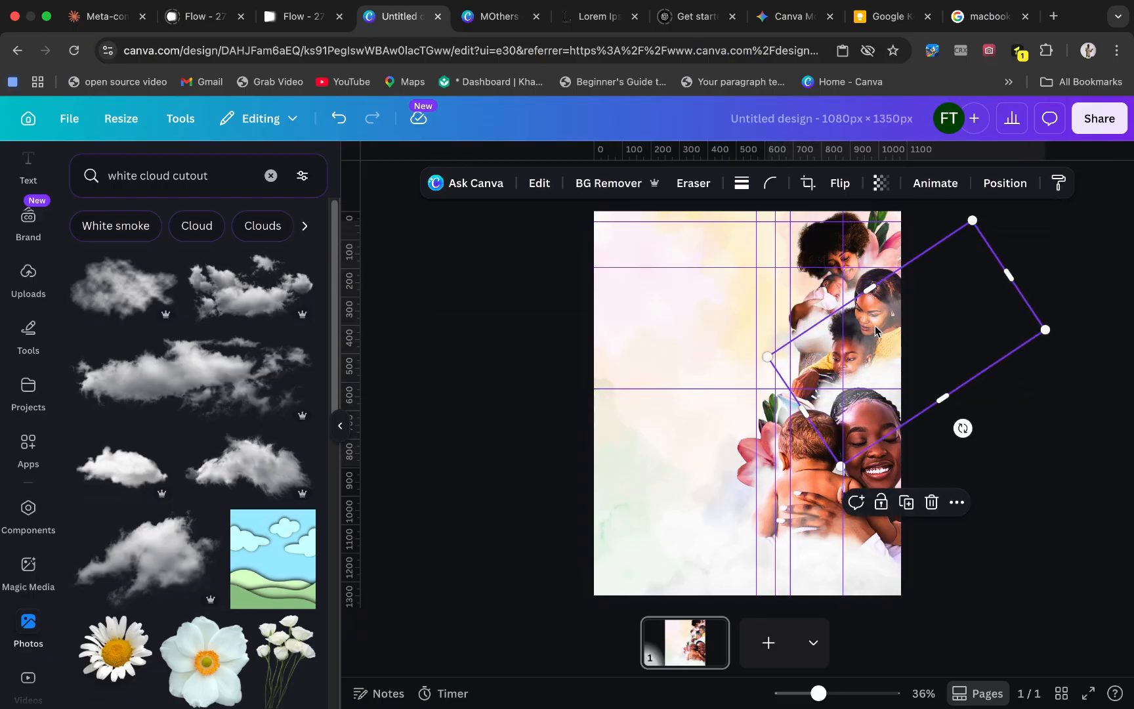
drag(881, 334, 862, 328)
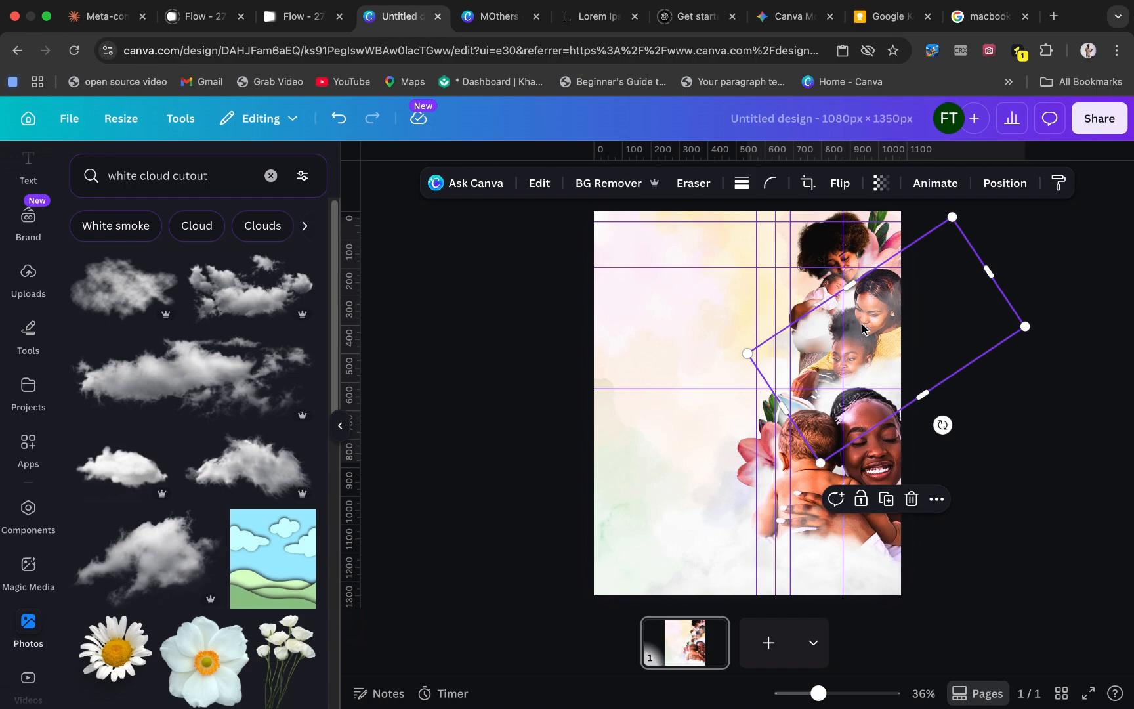
Add the text "Happy Mother's Day to all the amazing mothers. Your love, strength, and endless sacrifices inspire the world." at size 34.4
key(t)
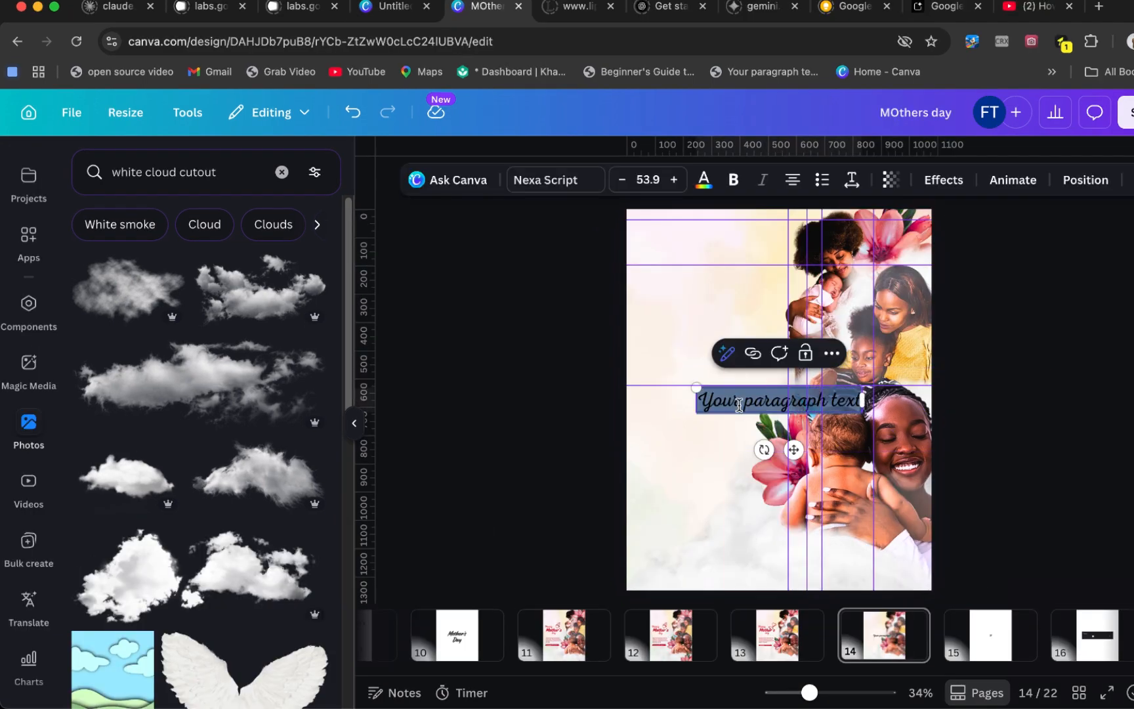
text(Happy Mother's Day to all the amazing mothers. Your love, strength, and endless sacrifices inspire the world.)
drag(933, 388, 821, 427)
click(727, 368)
click(726, 467)
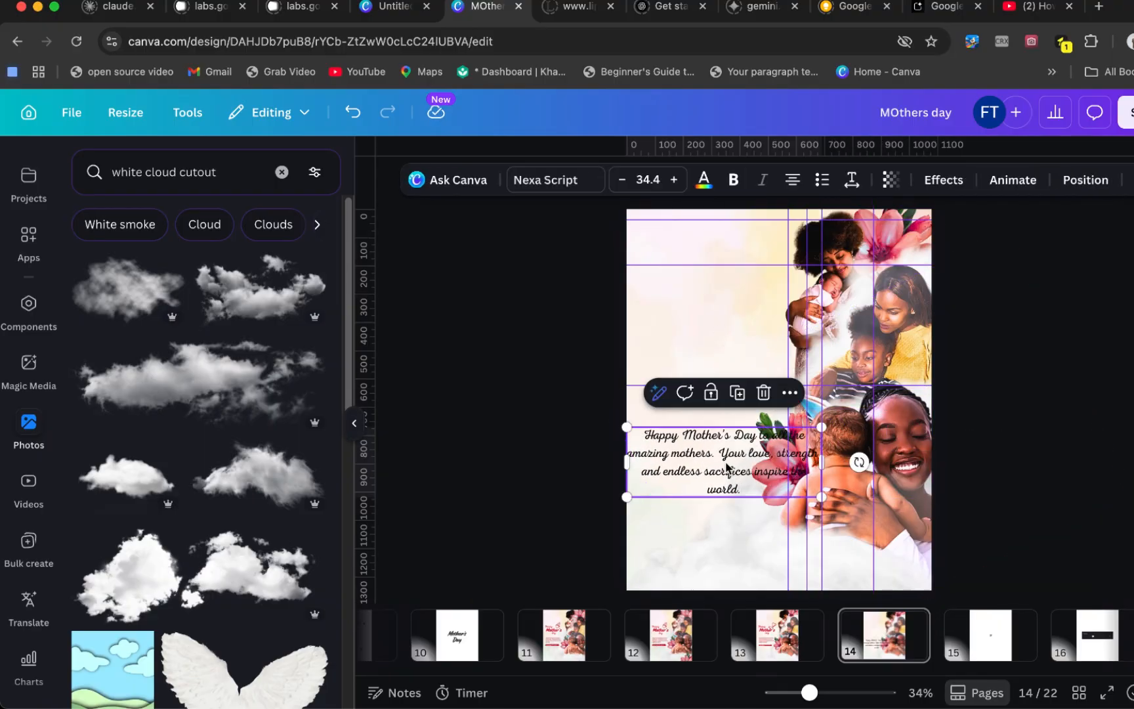
Colour the Mother's Day message with the document's crimson red and set its font to Sniglet
click(704, 181)
click(239, 280)
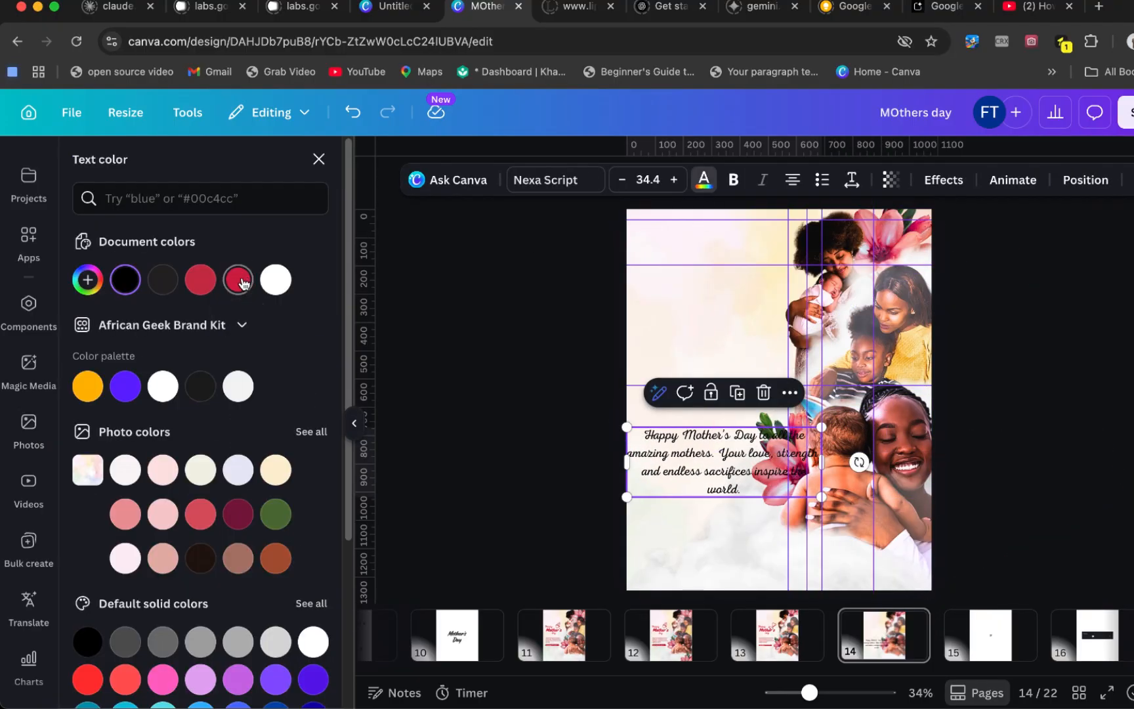
click(566, 184)
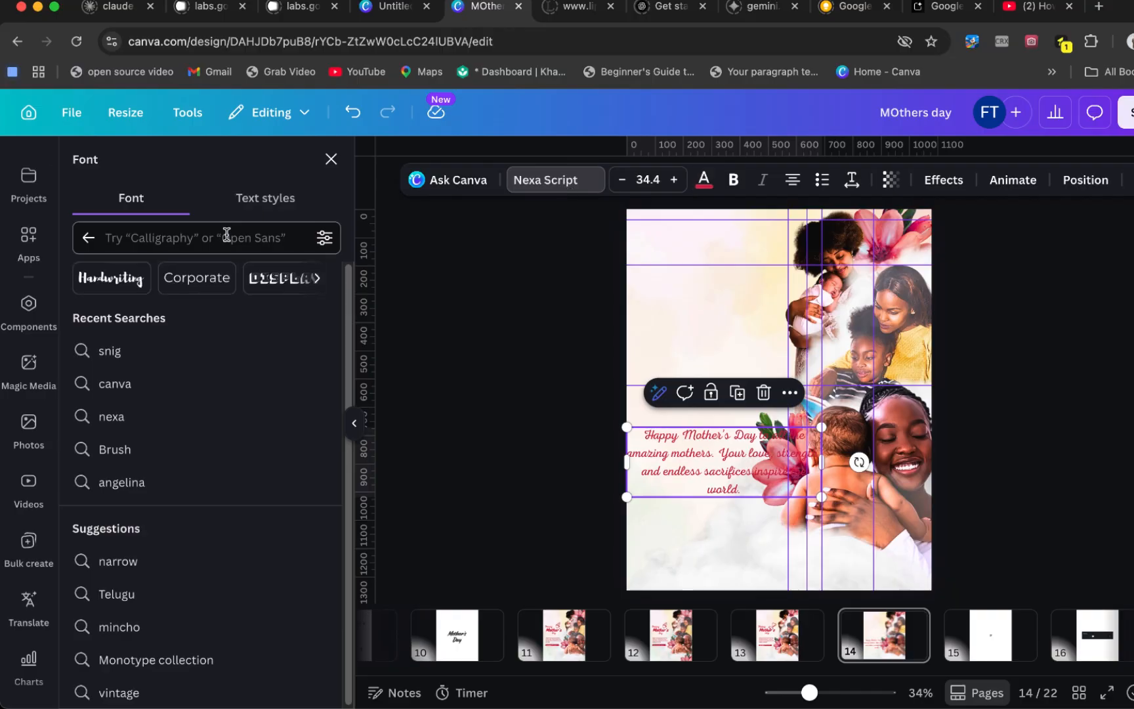
text(sni)
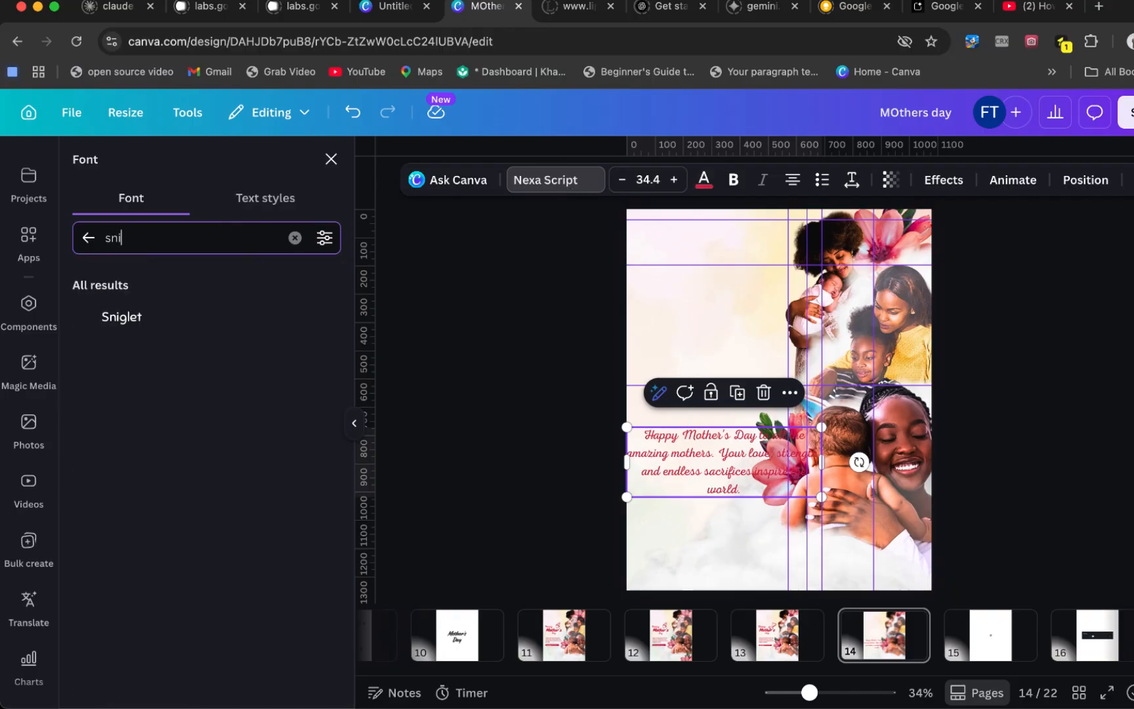
click(154, 319)
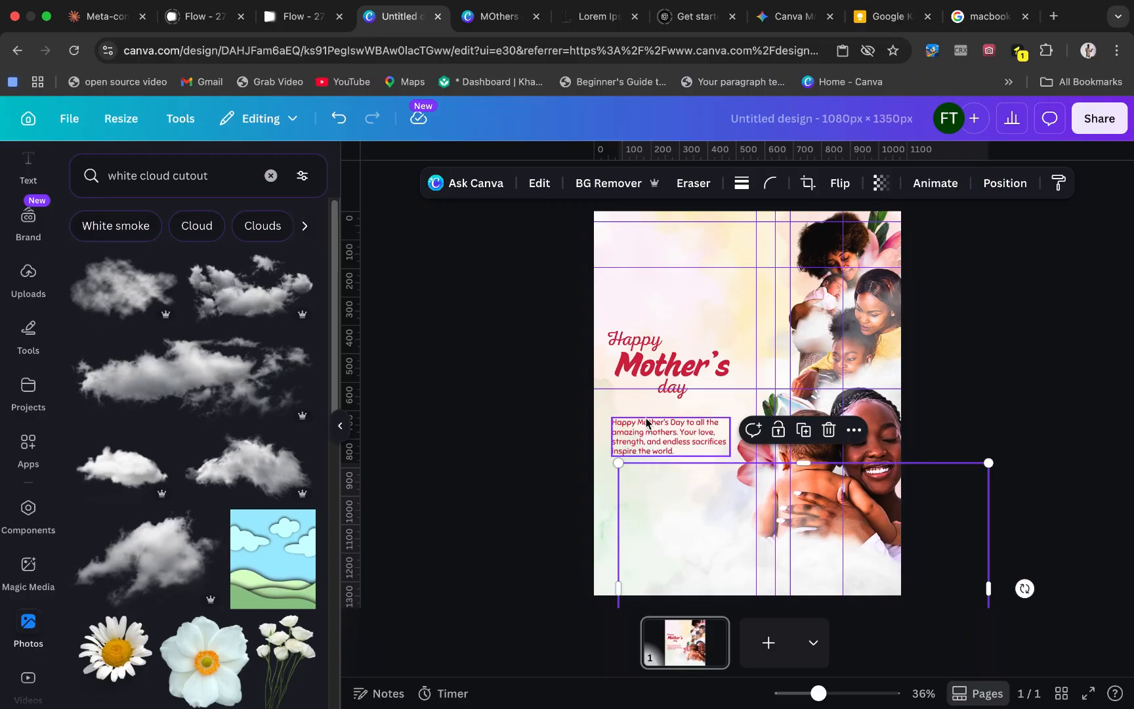
Hide the rulers and guides and check the fonts used for "Happy", "Mother's", "day" and the message paragraph
key(shift+r)
click(618, 318)
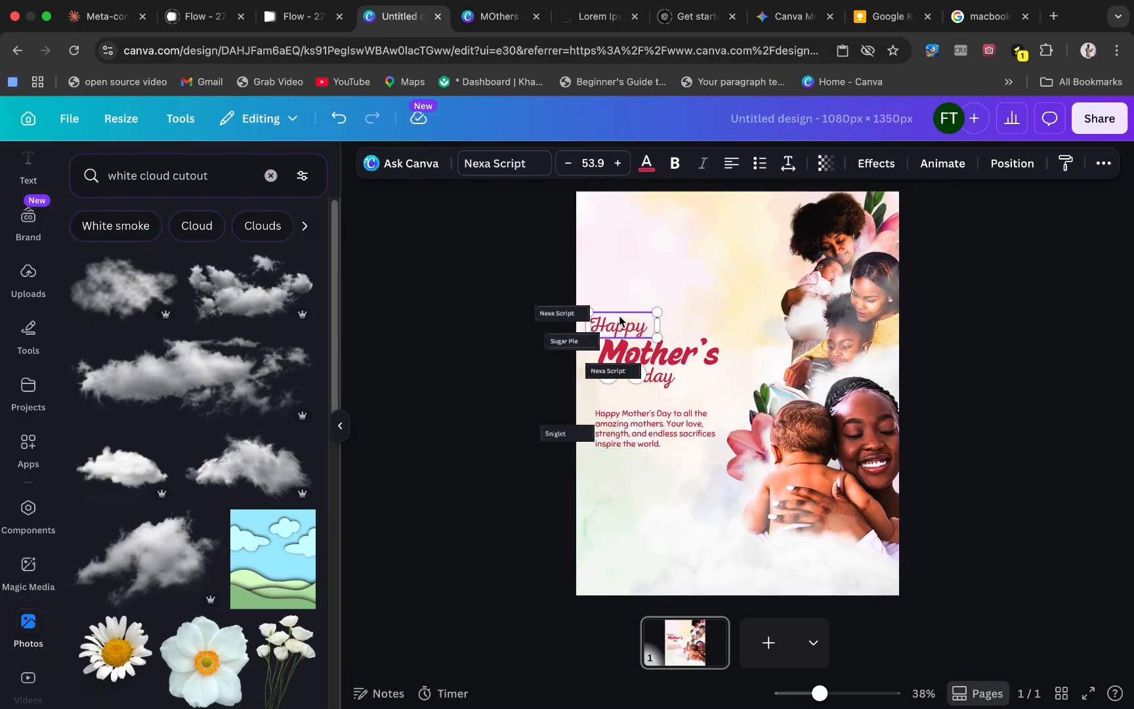
click(660, 358)
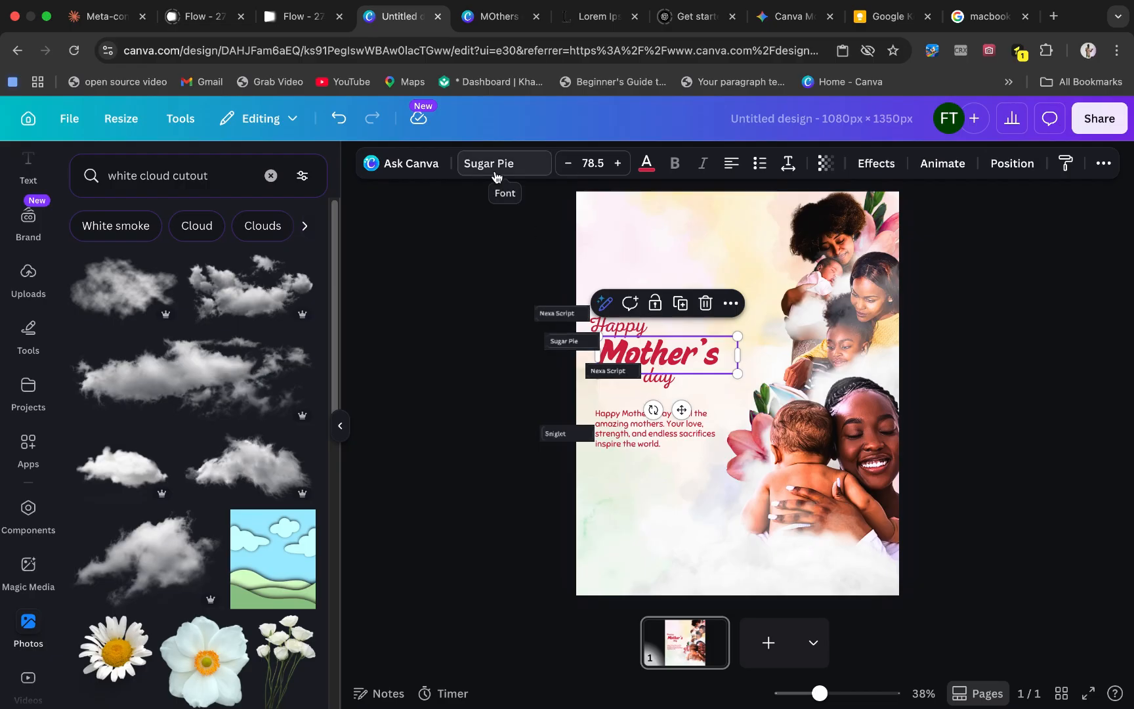
click(649, 387)
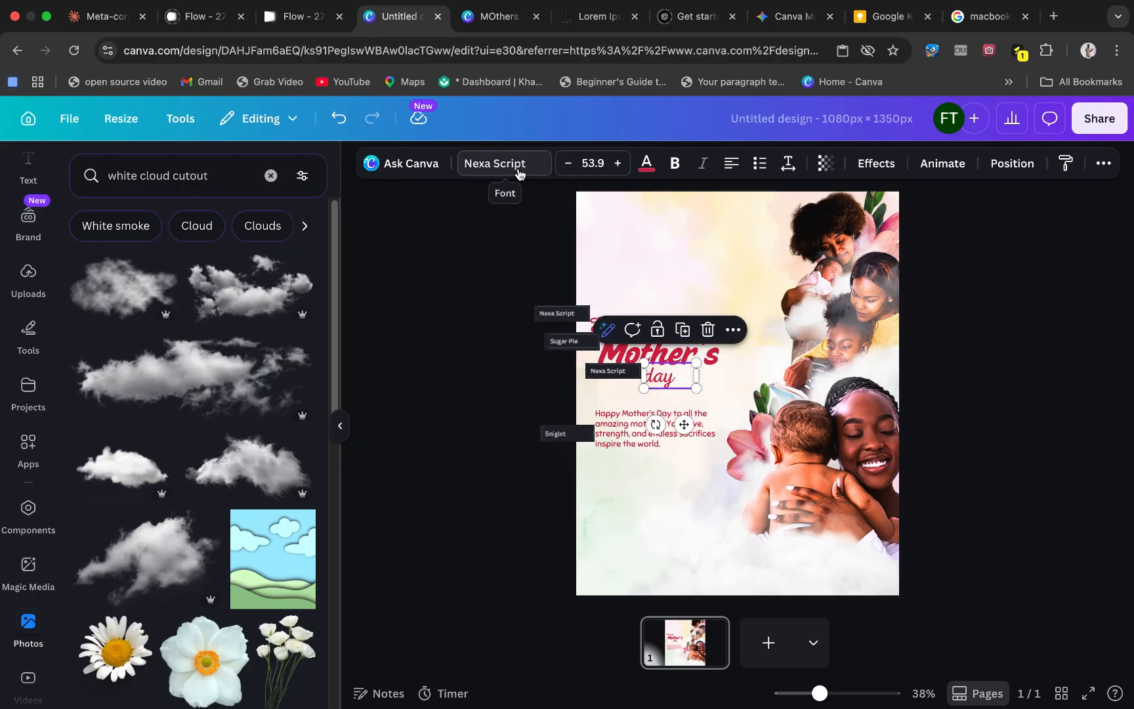
click(601, 426)
Show the rulers, place horizontal guides below the message and fit a thin rectangle about 340 px wide between them, left-aligned with the text
key(shift+r)
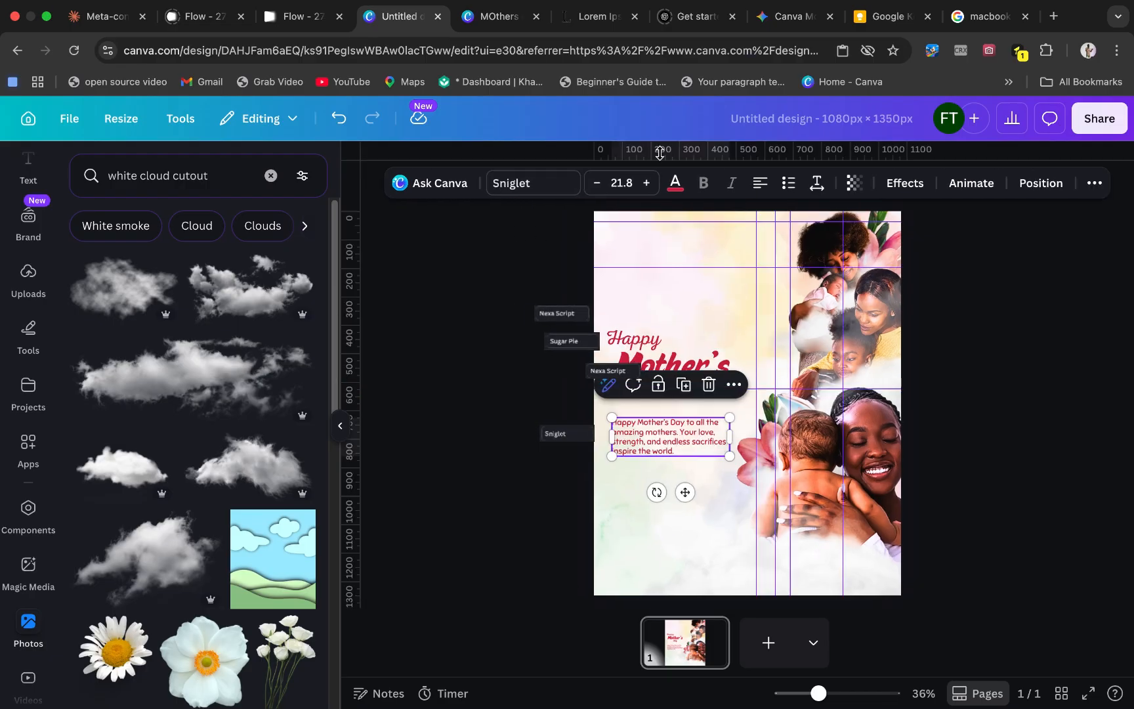
drag(660, 152, 708, 481)
key(r)
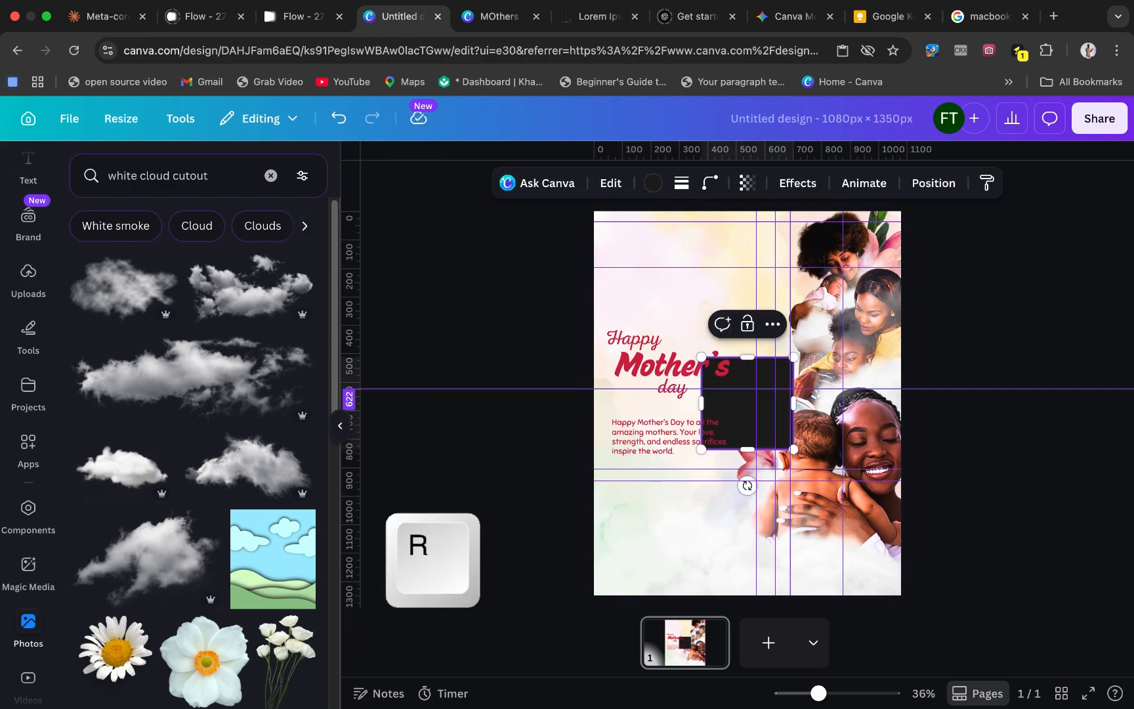
drag(736, 413, 708, 434)
drag(715, 389, 664, 469)
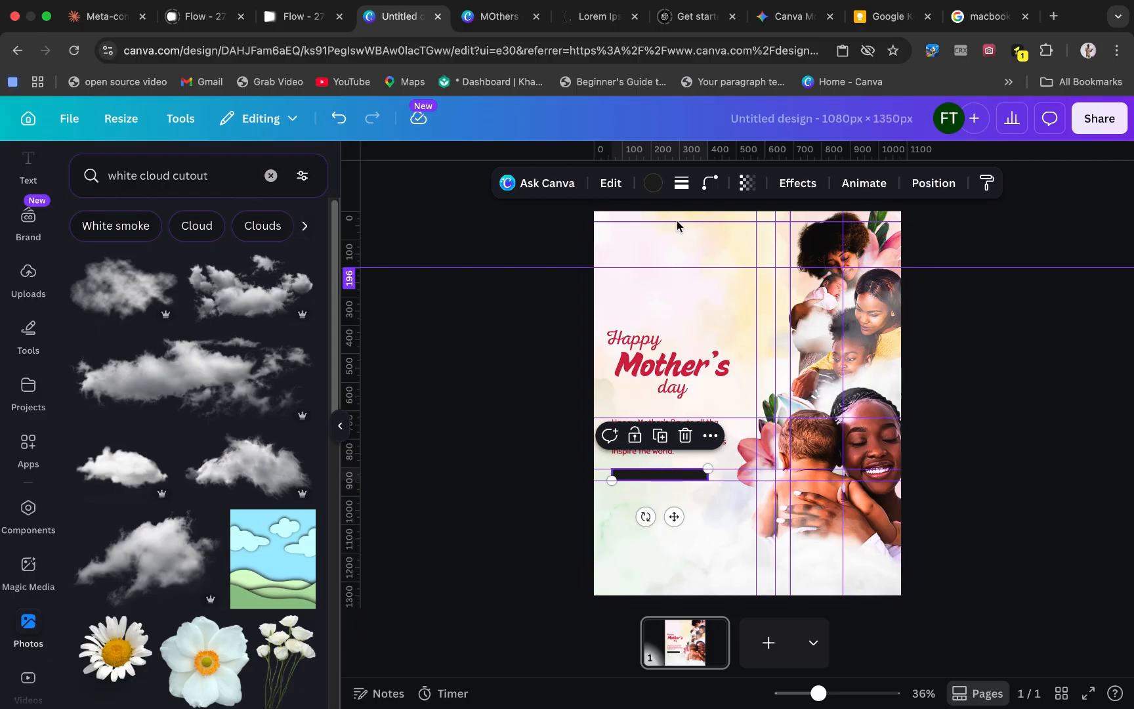
Round the thin bar's corners to 24 and fill it with the document's crimson red, #D11F48
click(707, 186)
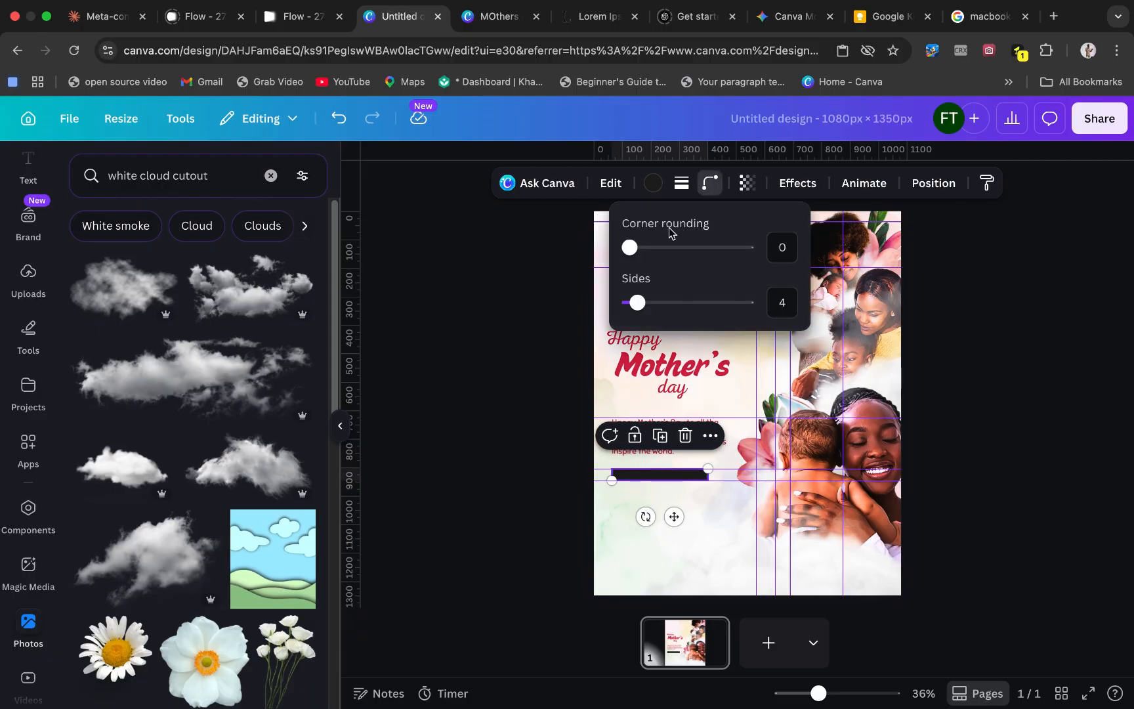
drag(640, 249, 637, 250)
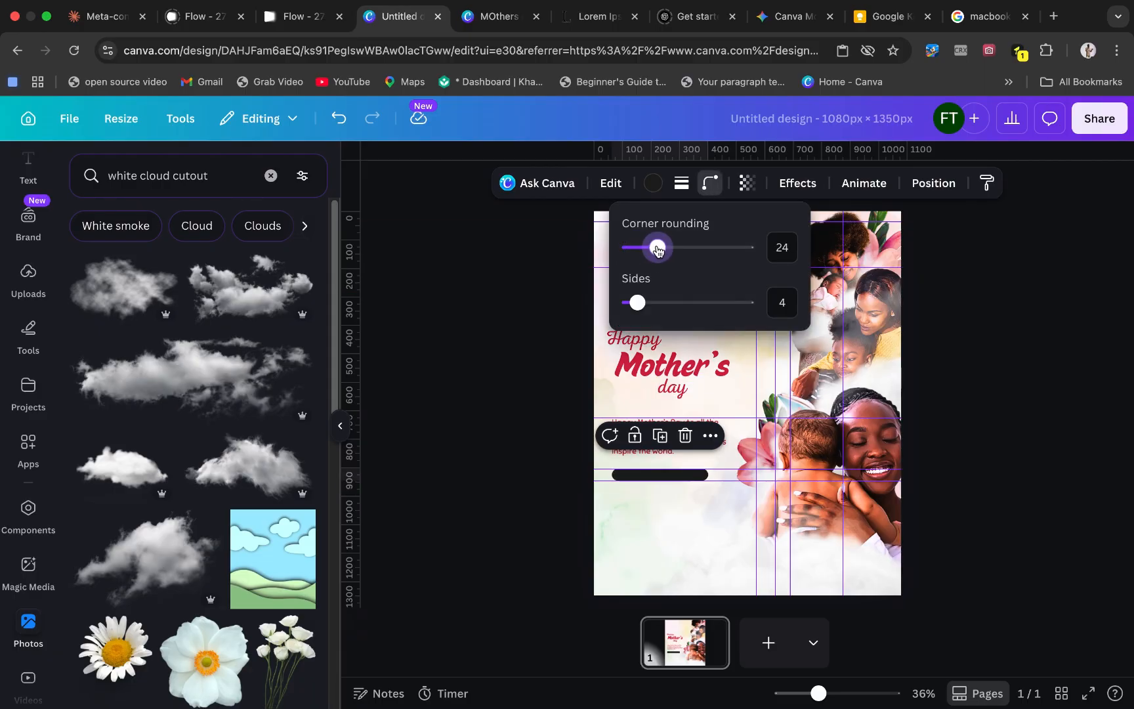
click(656, 185)
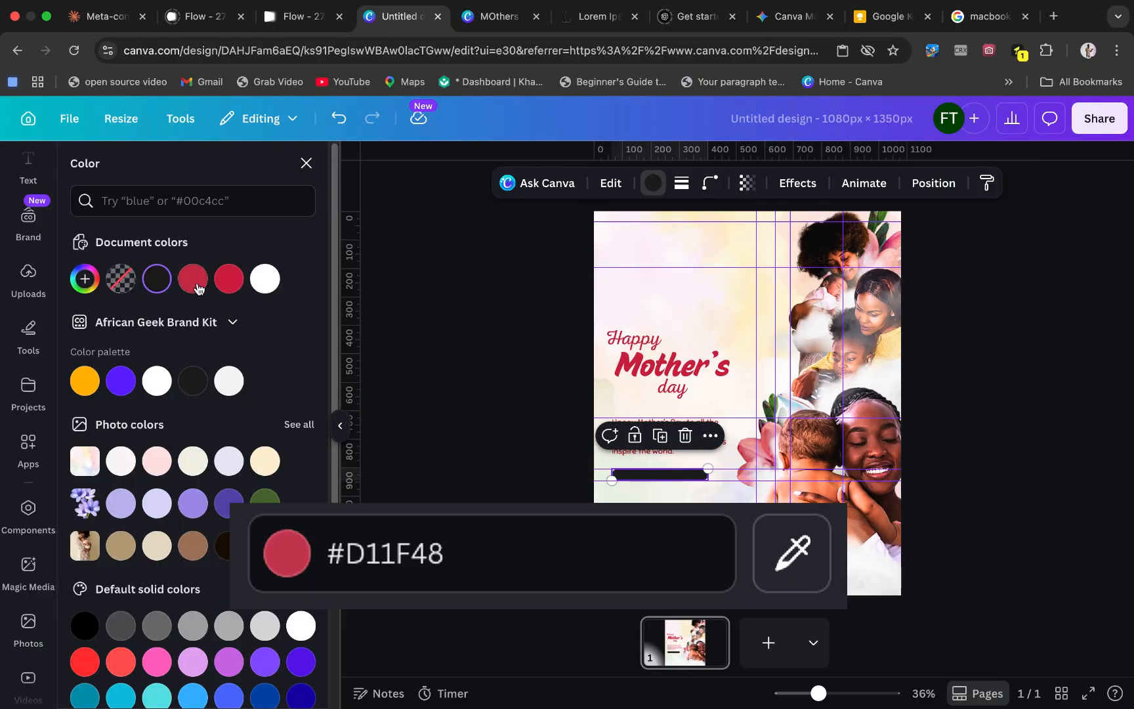
click(194, 280)
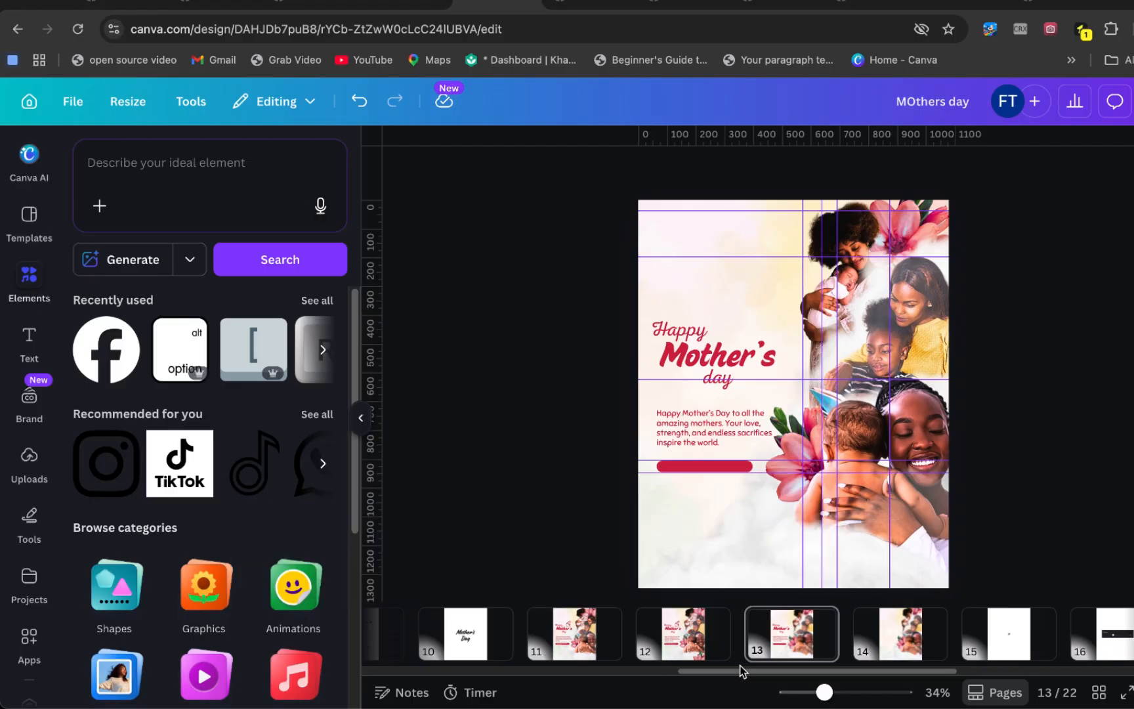
Search the elements for "facebook", add the white circular Facebook icon and shrink it to fit the left end of the red bar
click(123, 169)
text(face)
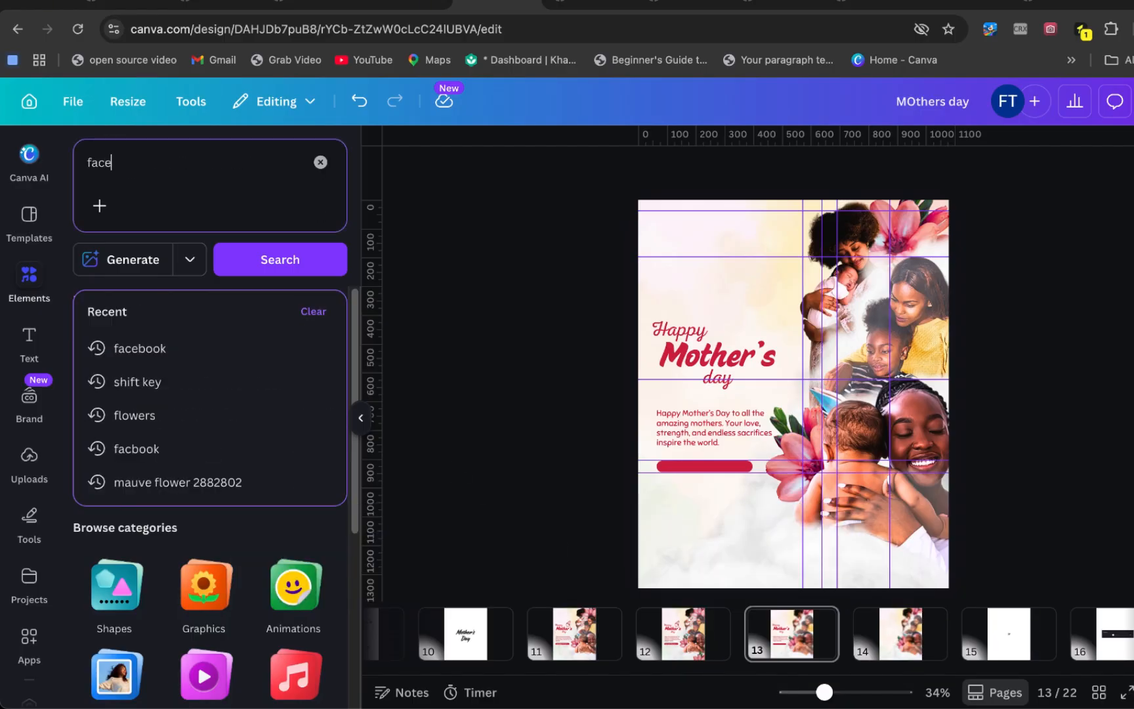
text(book)
key(Return)
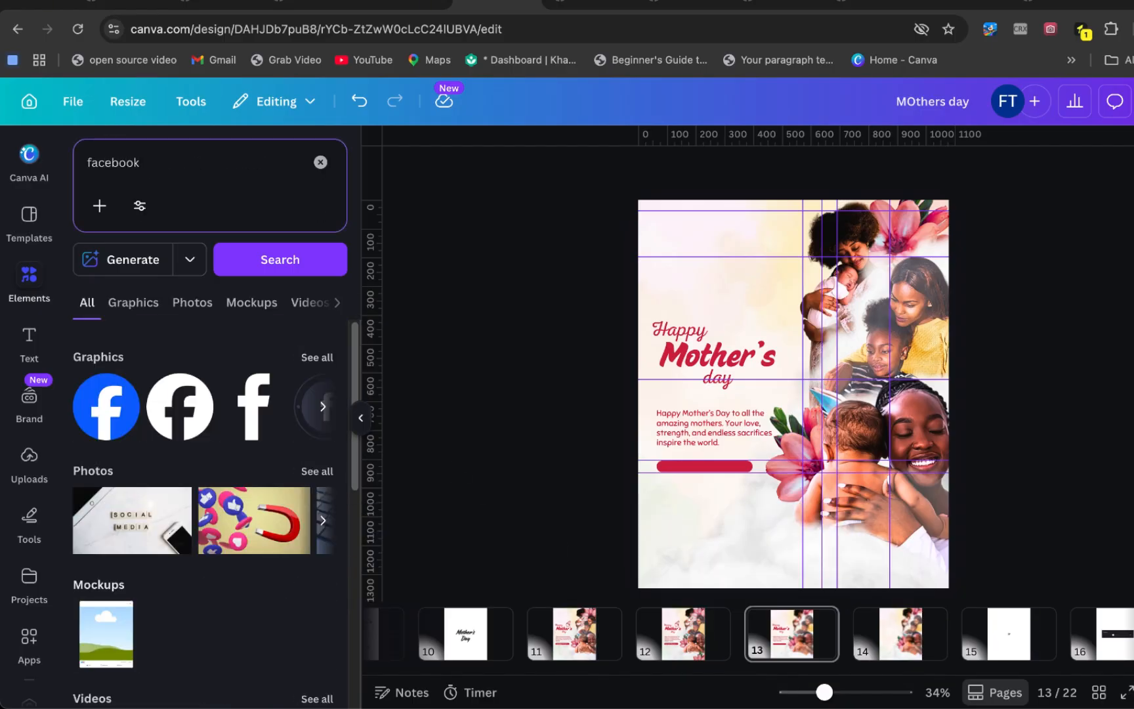
click(172, 410)
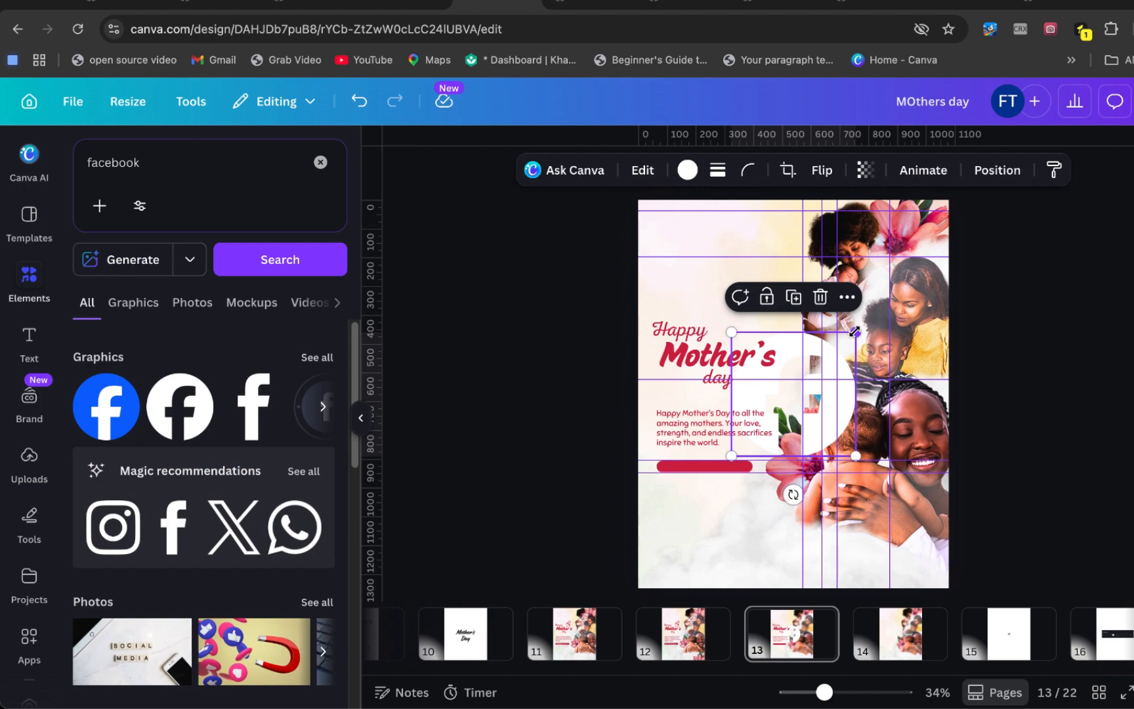
drag(855, 329, 673, 464)
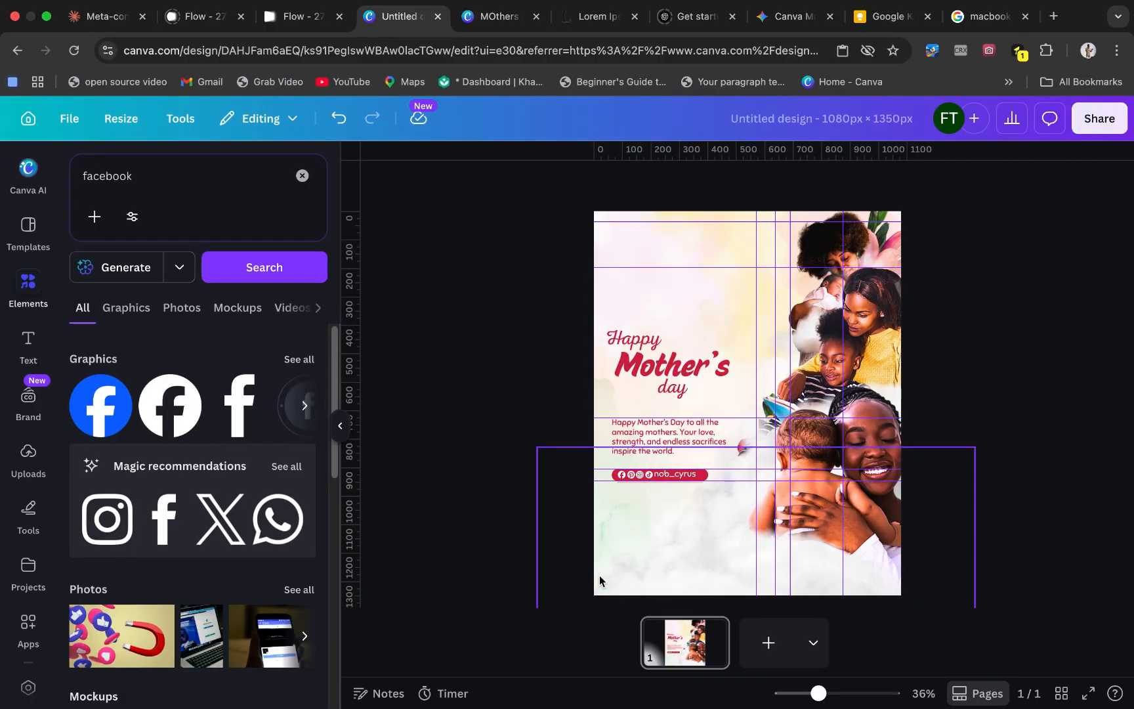